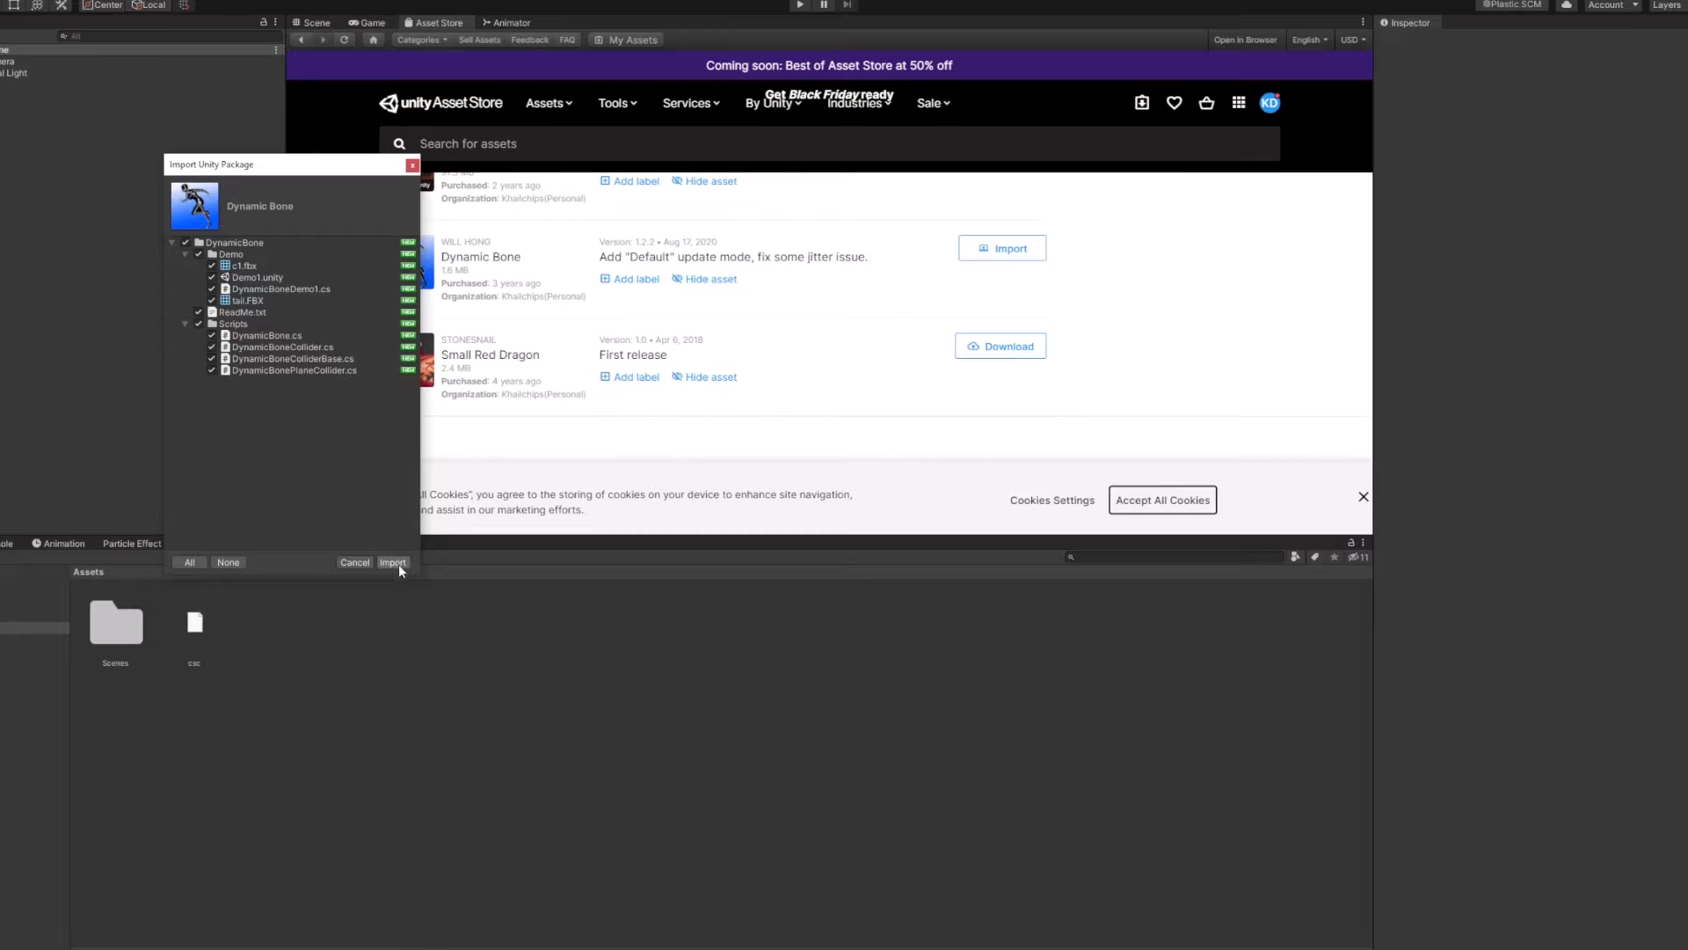
# Import the Dynamic Bone asset and the VRCSDK3-AVATAR-2021.11.08.14.28_Public (1) package from Downloads, with all contents included
pyautogui.click(399, 564)
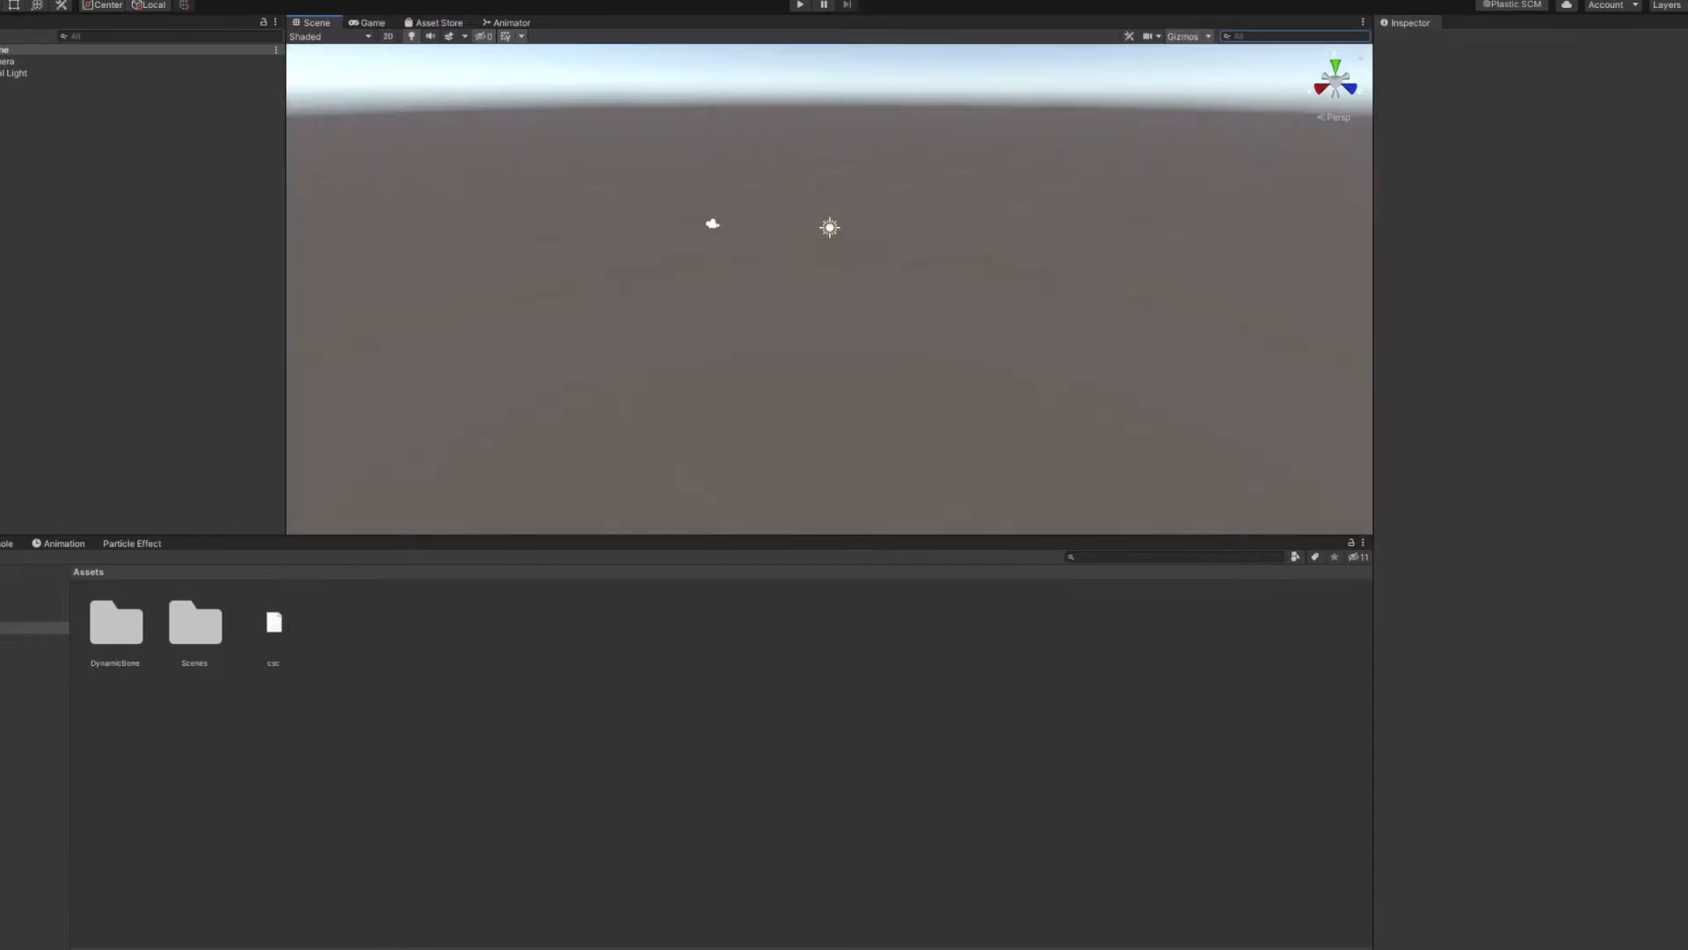
pyautogui.click(2, 1)
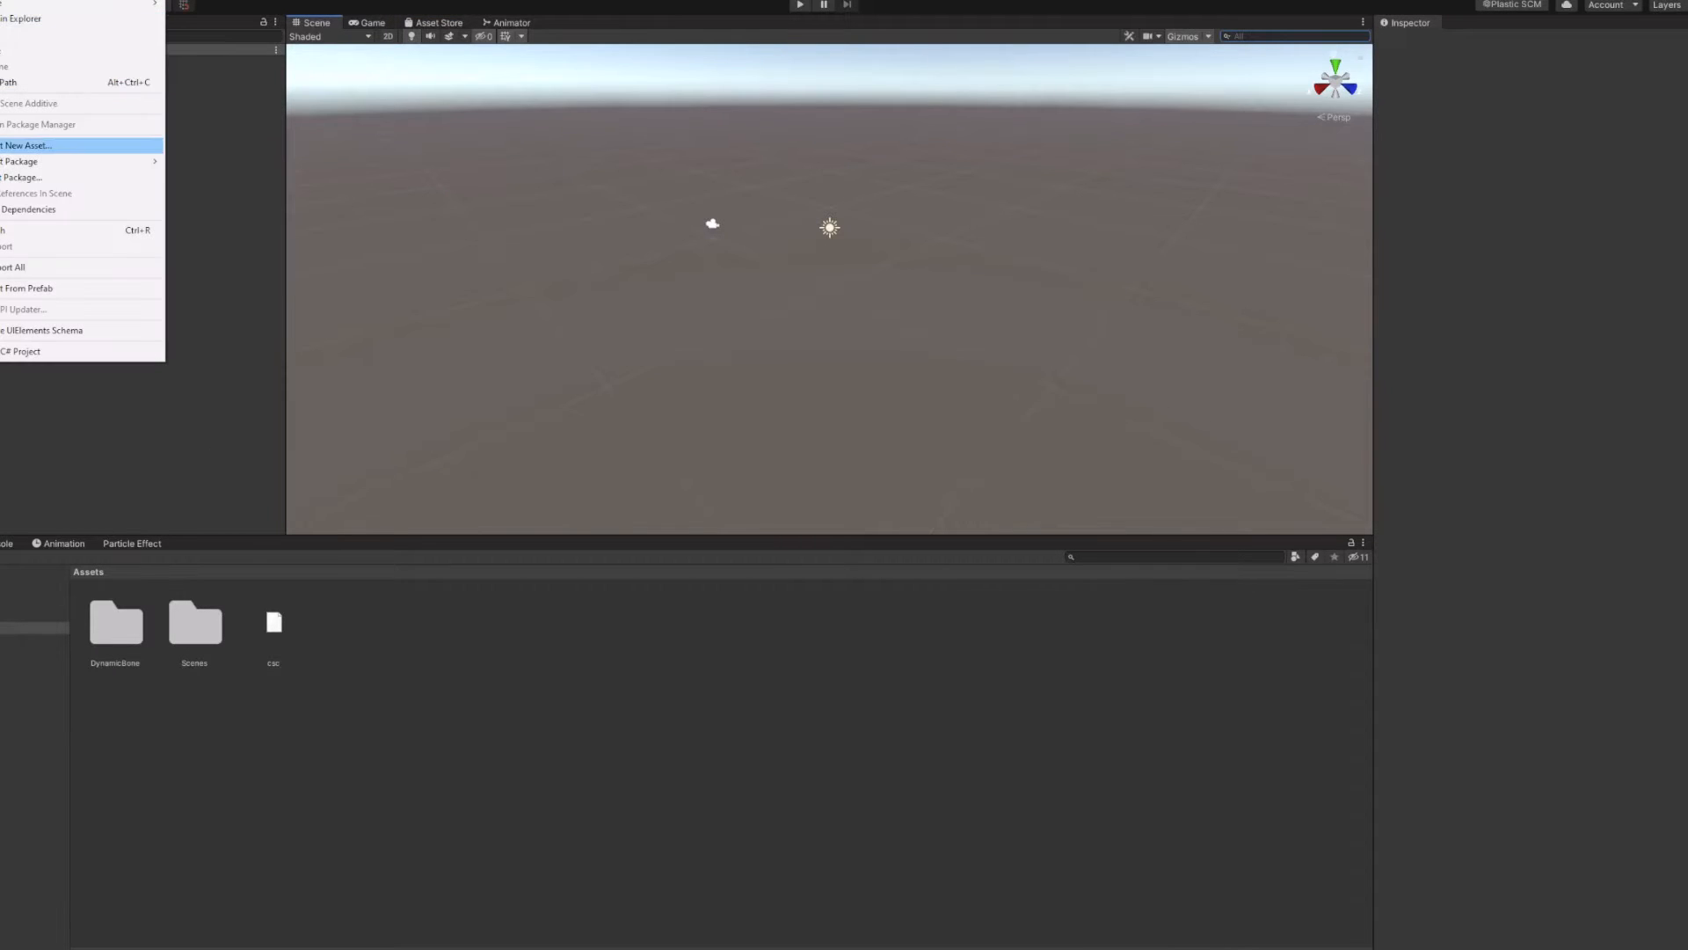
pyautogui.moveTo(9, 165)
pyautogui.click(224, 164)
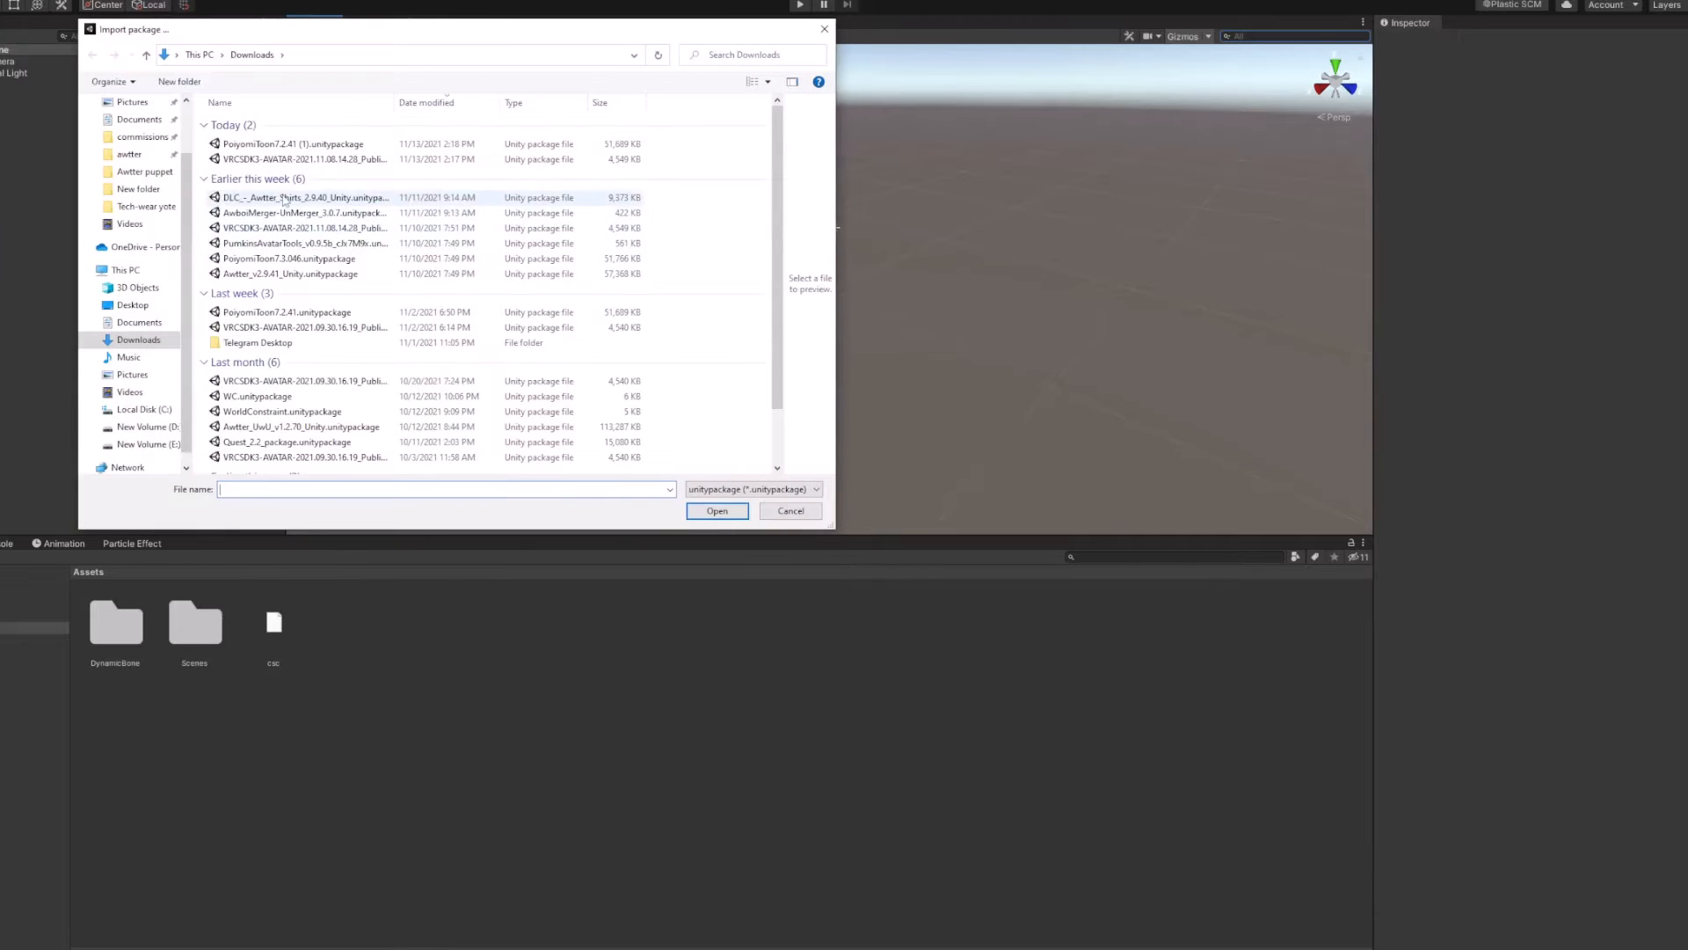
pyautogui.click(277, 160)
pyautogui.click(719, 513)
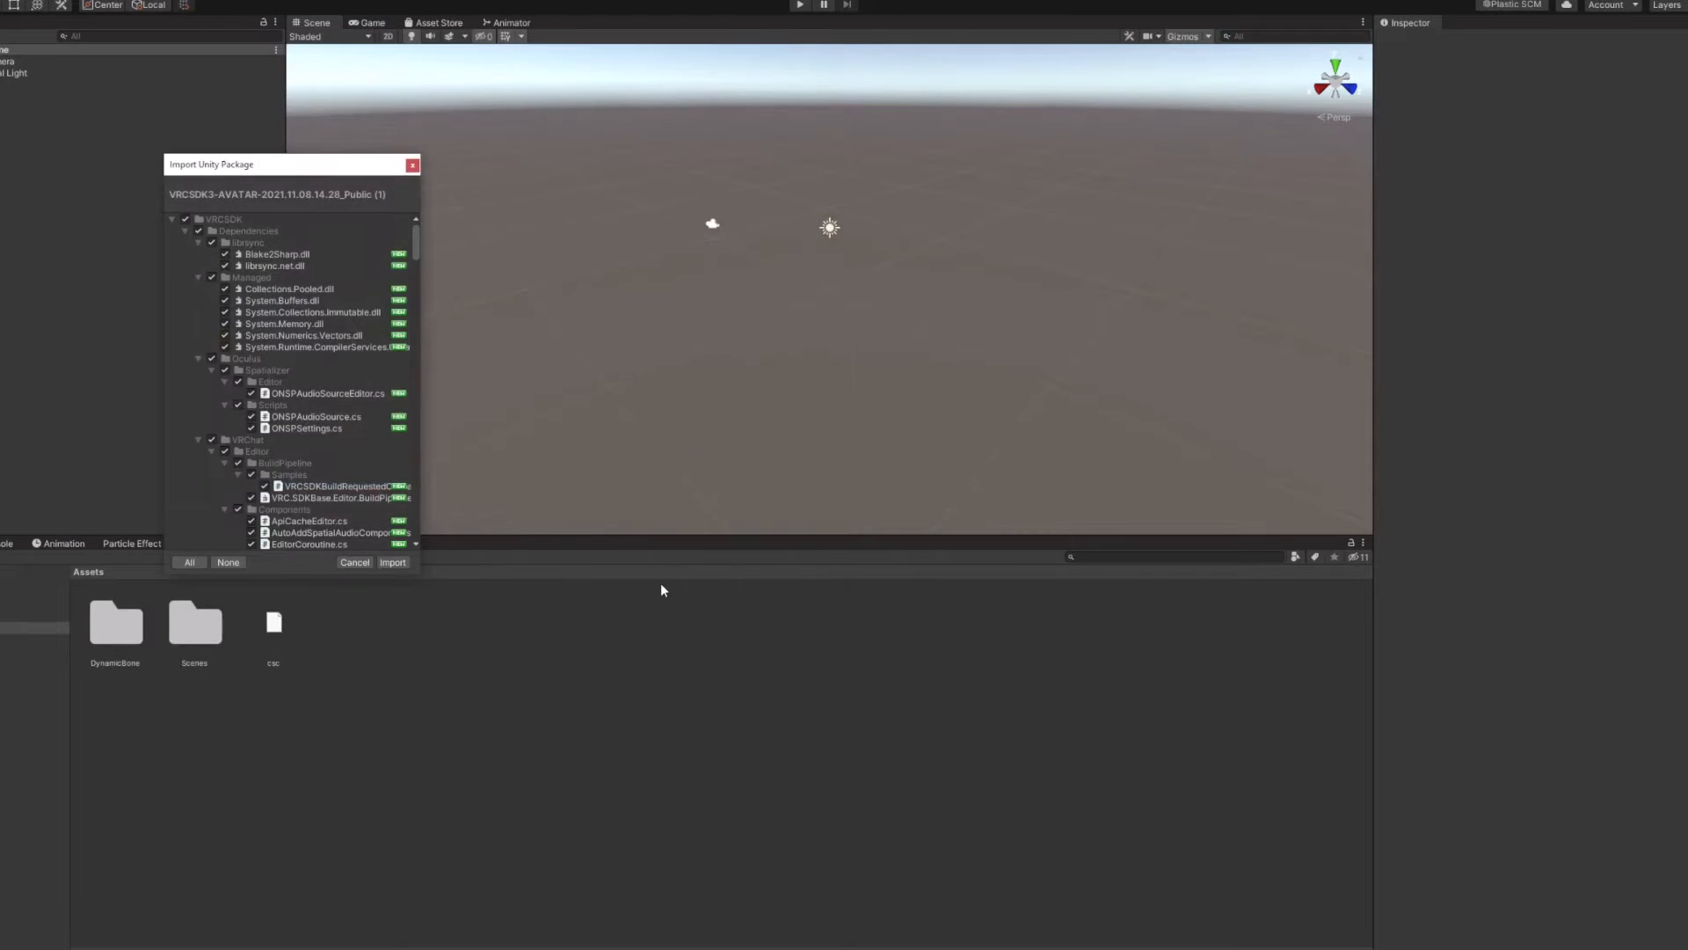
pyautogui.click(396, 554)
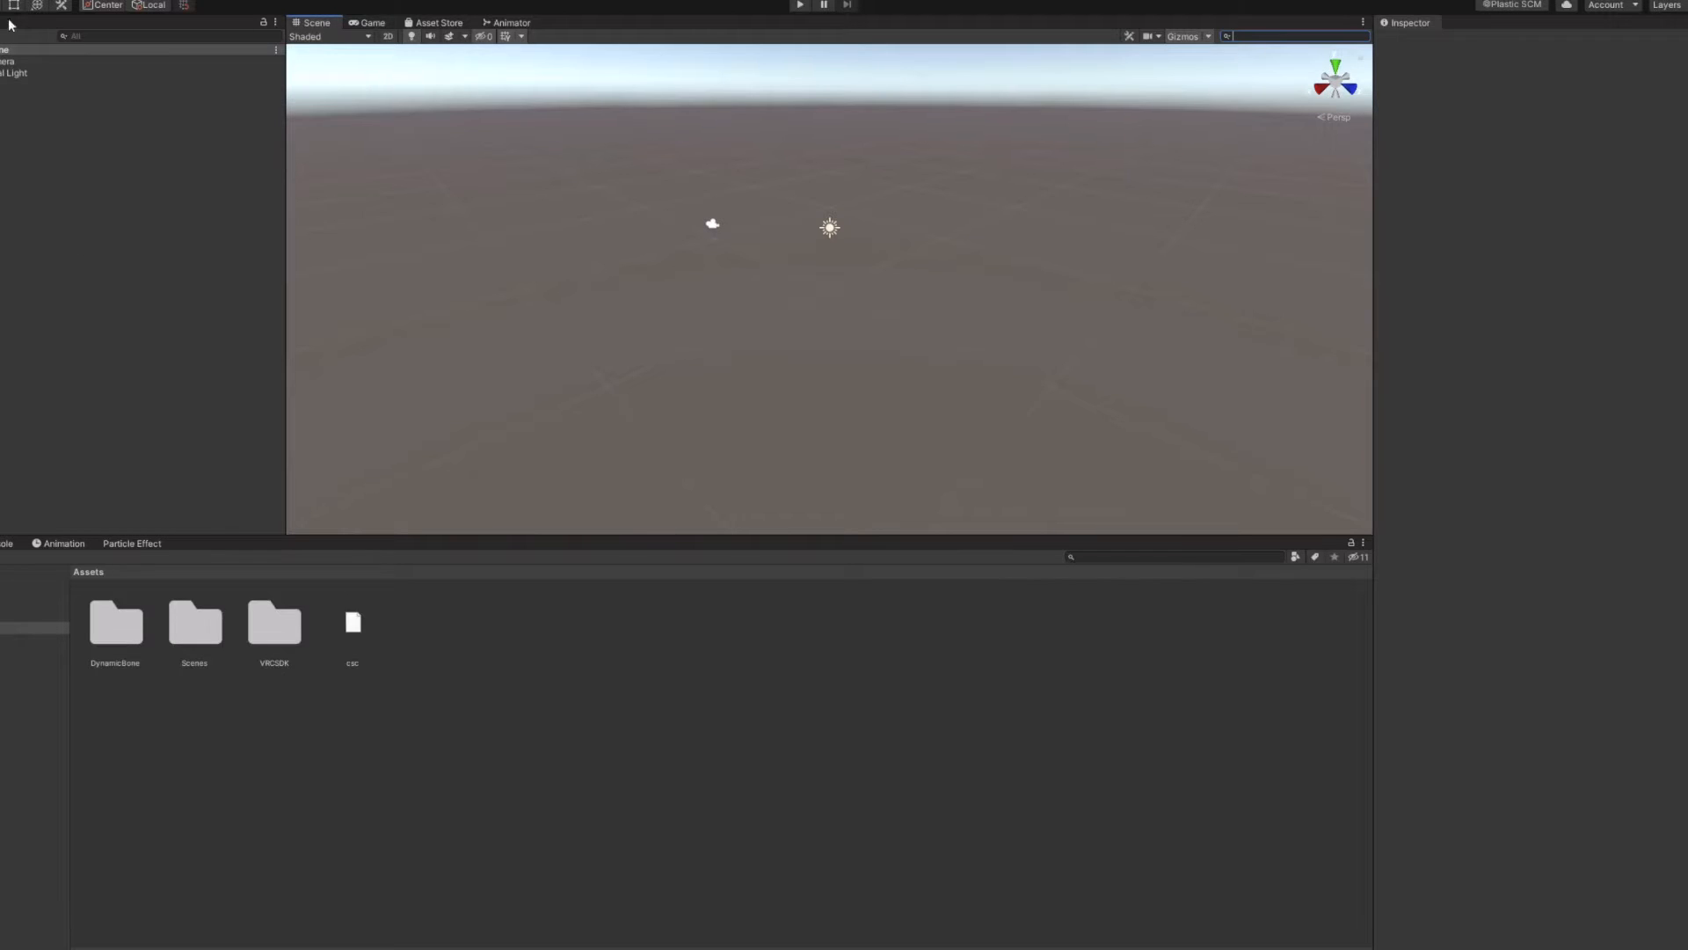
# Import all contents of the custom package PoiyomiToon7.3.046.unitypackage from Downloads into the project
pyautogui.click(2, 1)
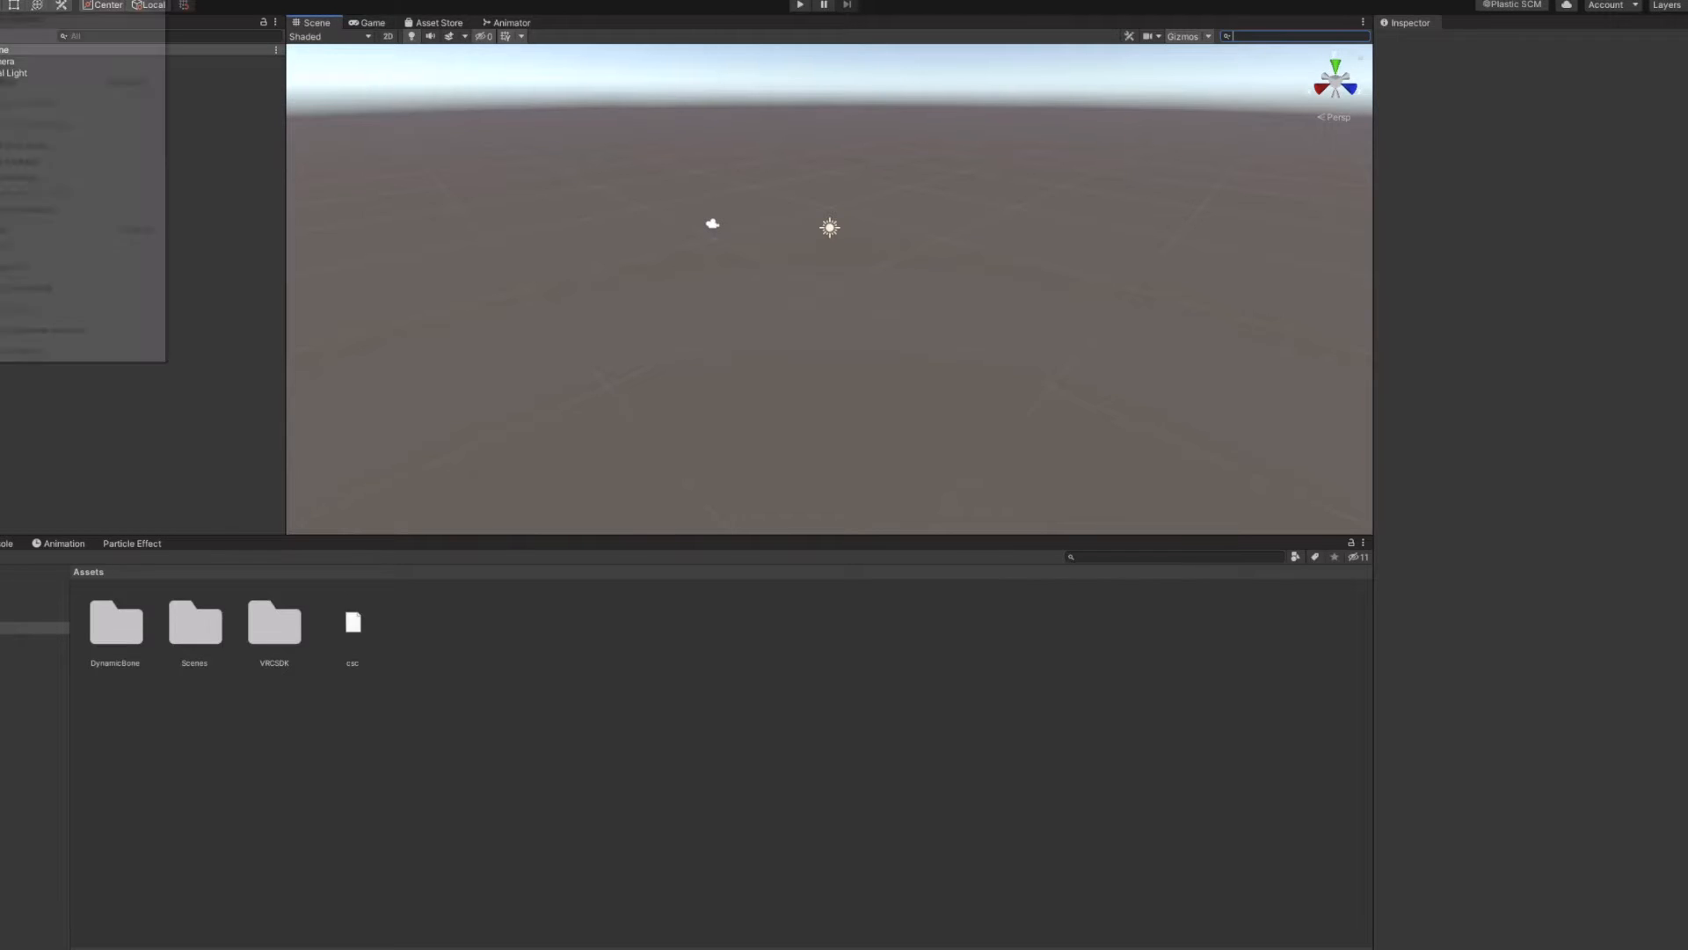
pyautogui.click(189, 163)
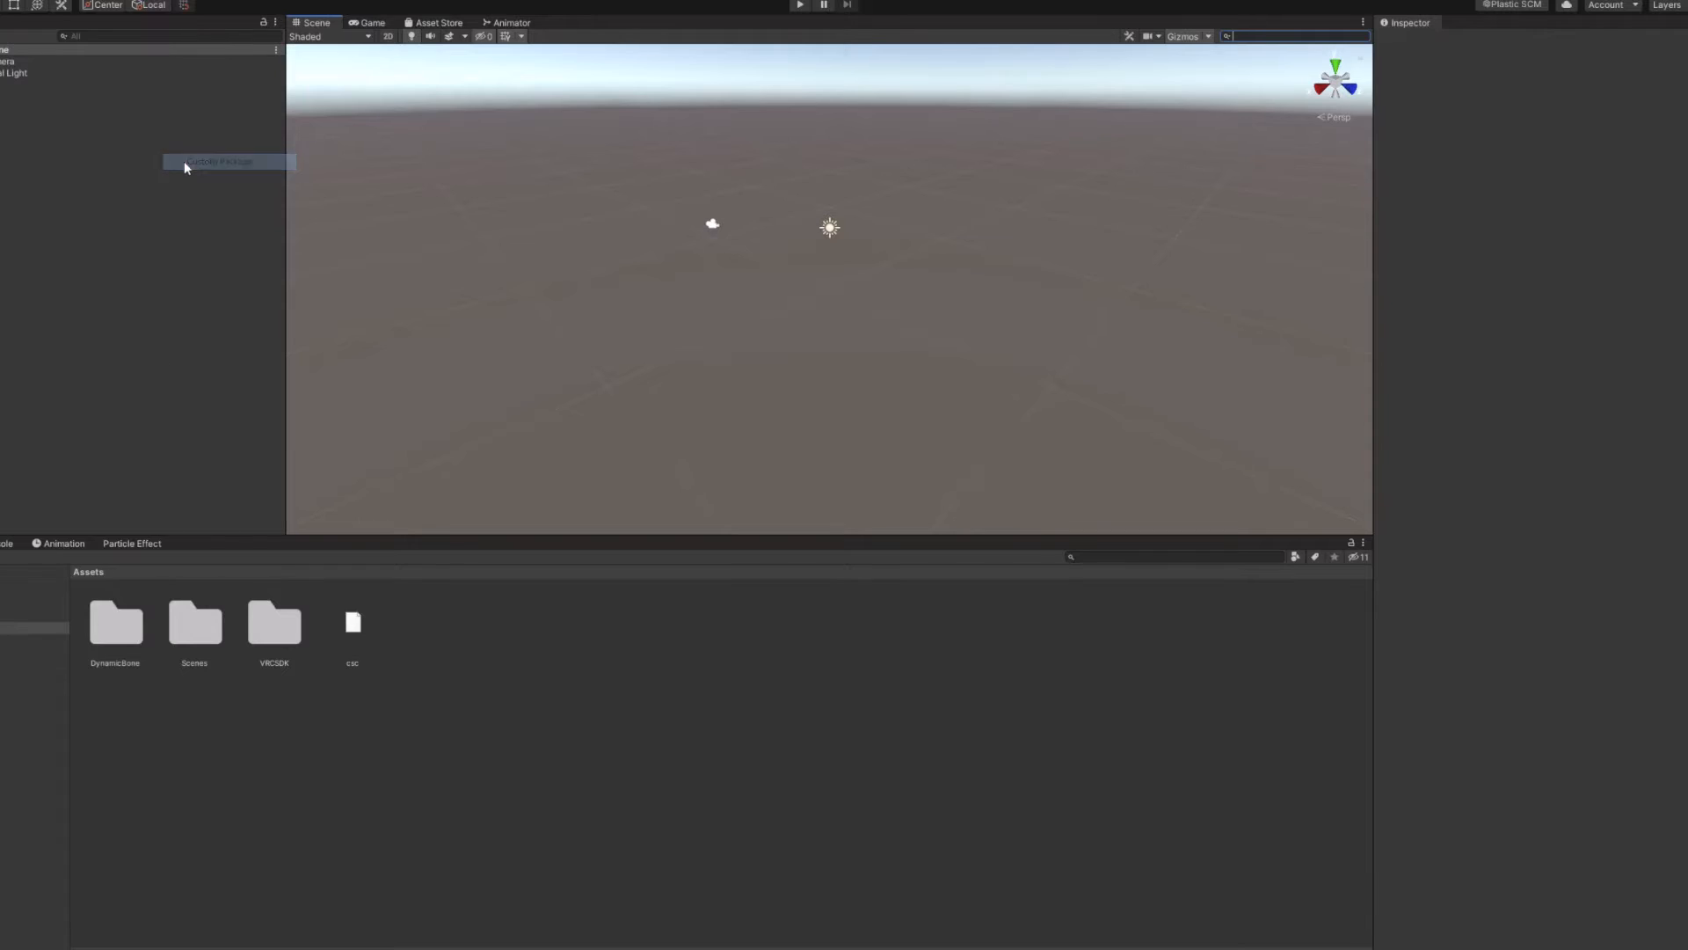
pyautogui.click(299, 258)
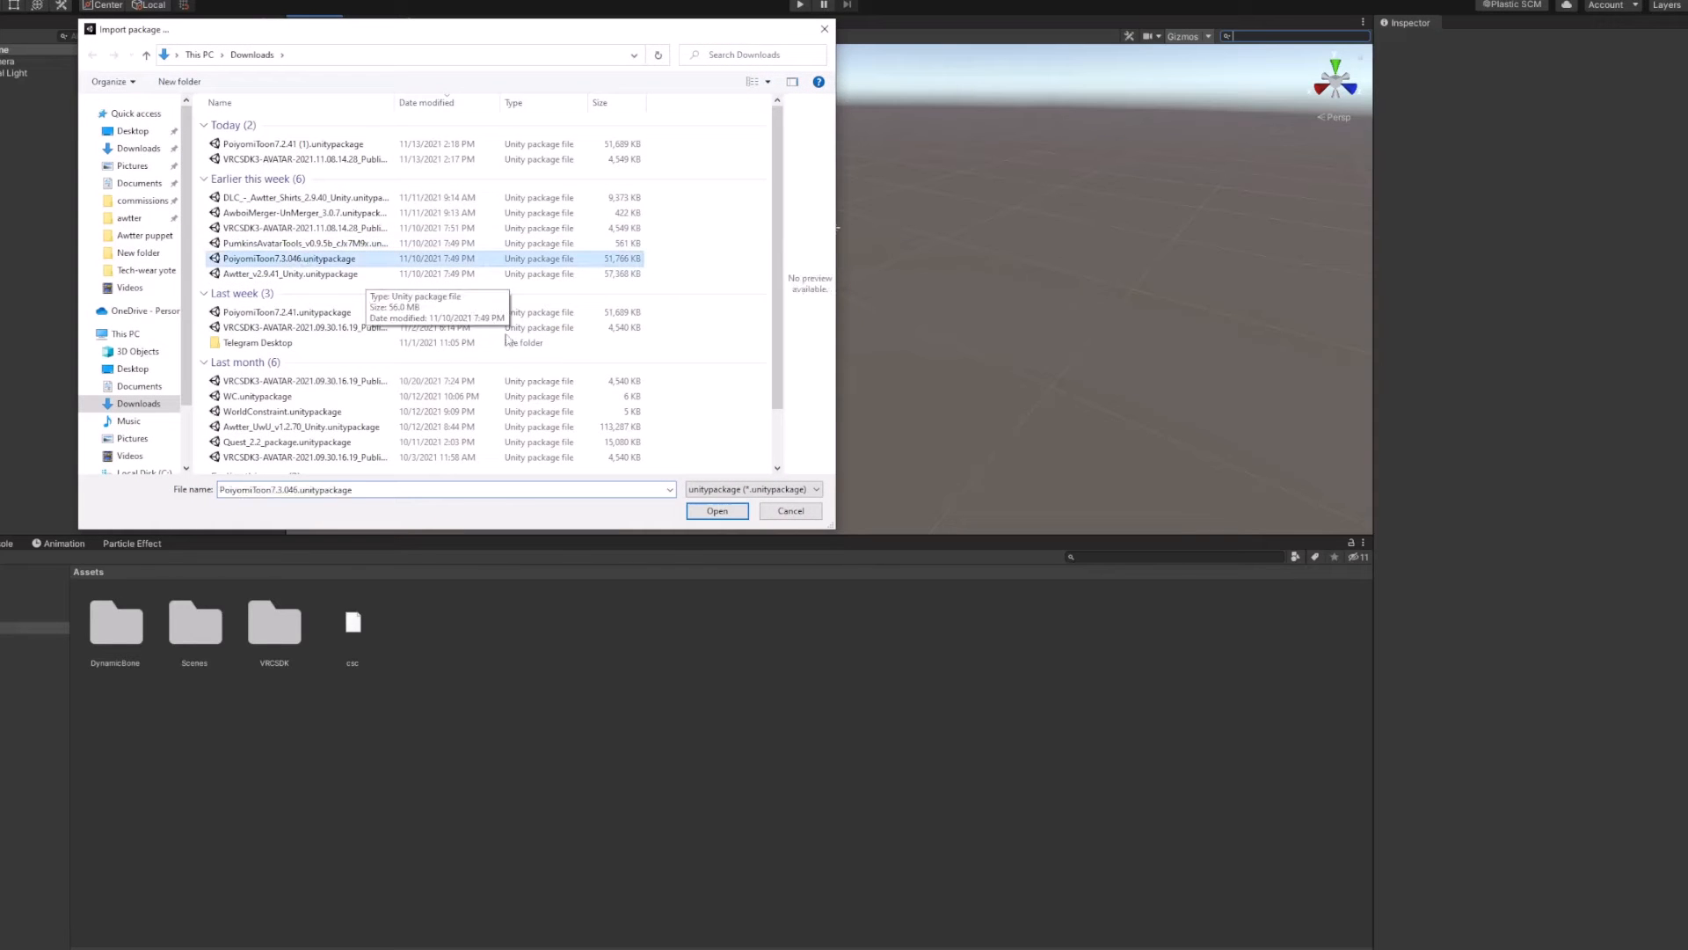
pyautogui.click(718, 509)
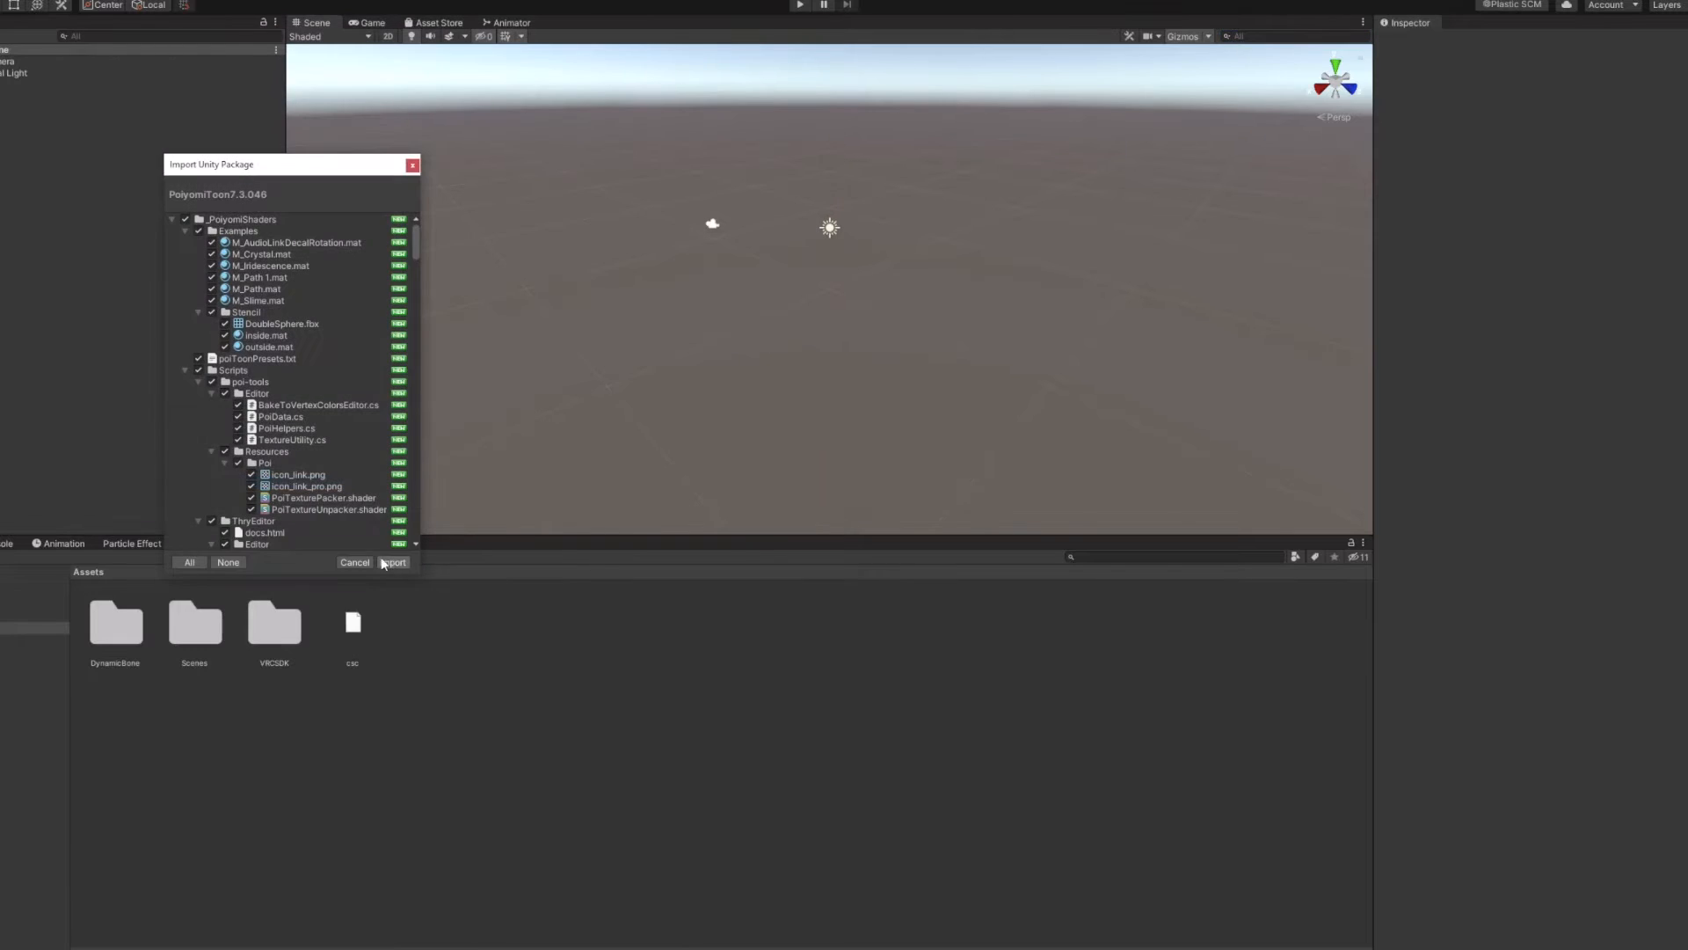
pyautogui.click(398, 568)
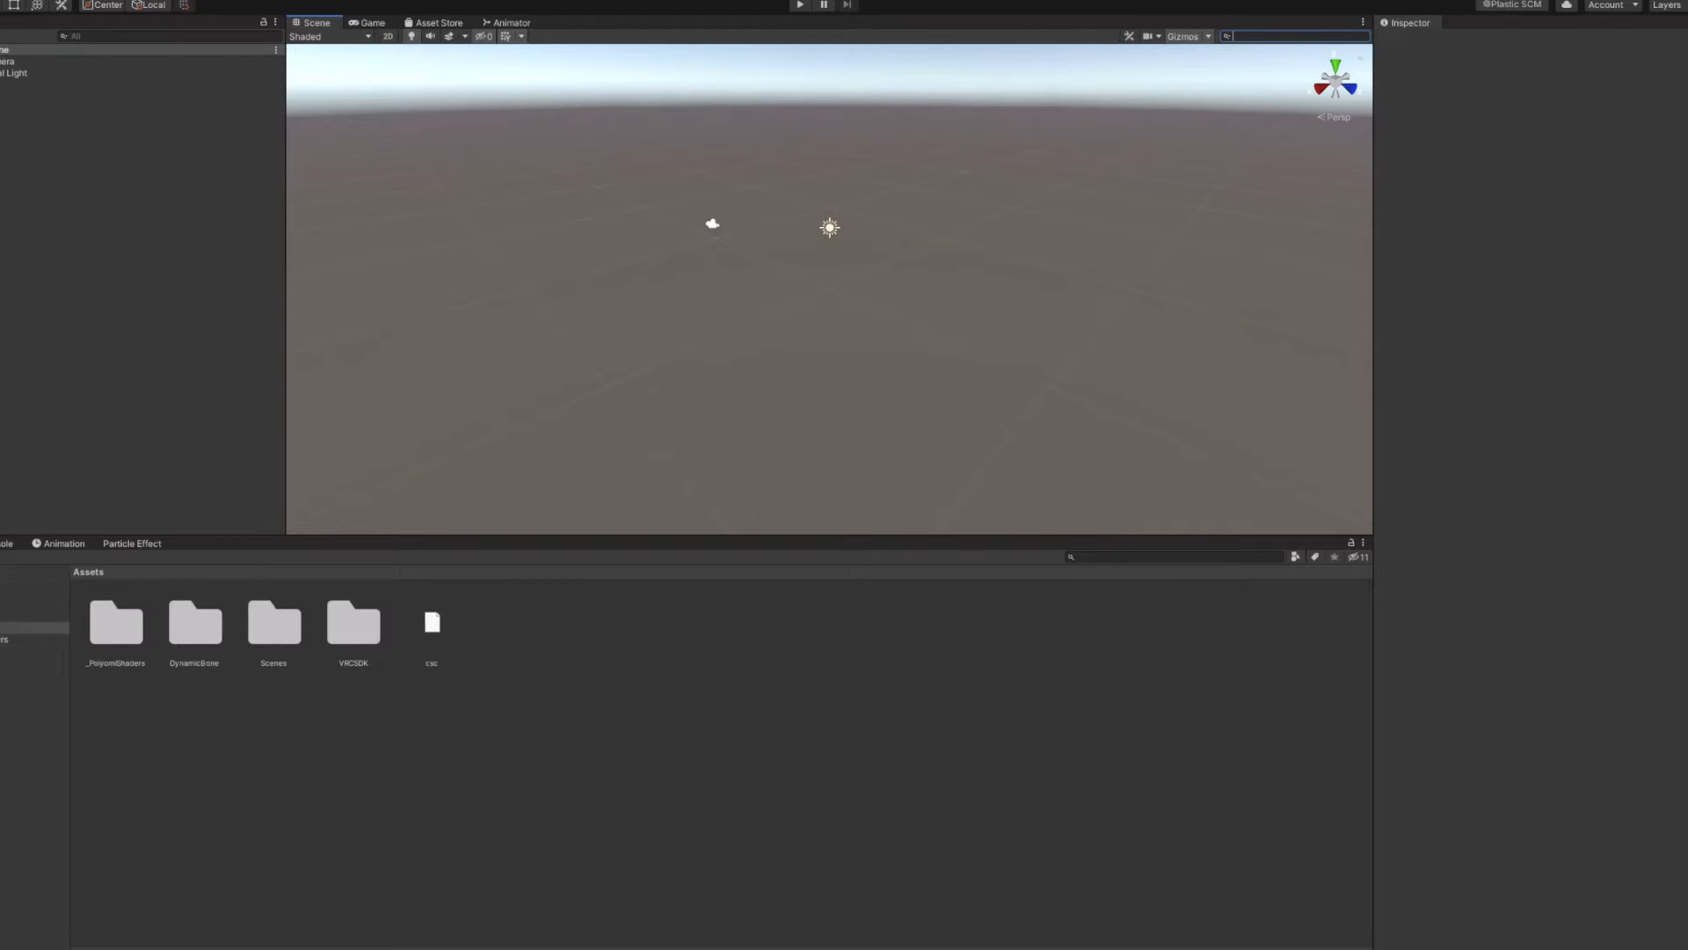
# Import all contents of otter puppet unity.unitypackage from the Awtter puppet folder into the project
pyautogui.click(0, 0)
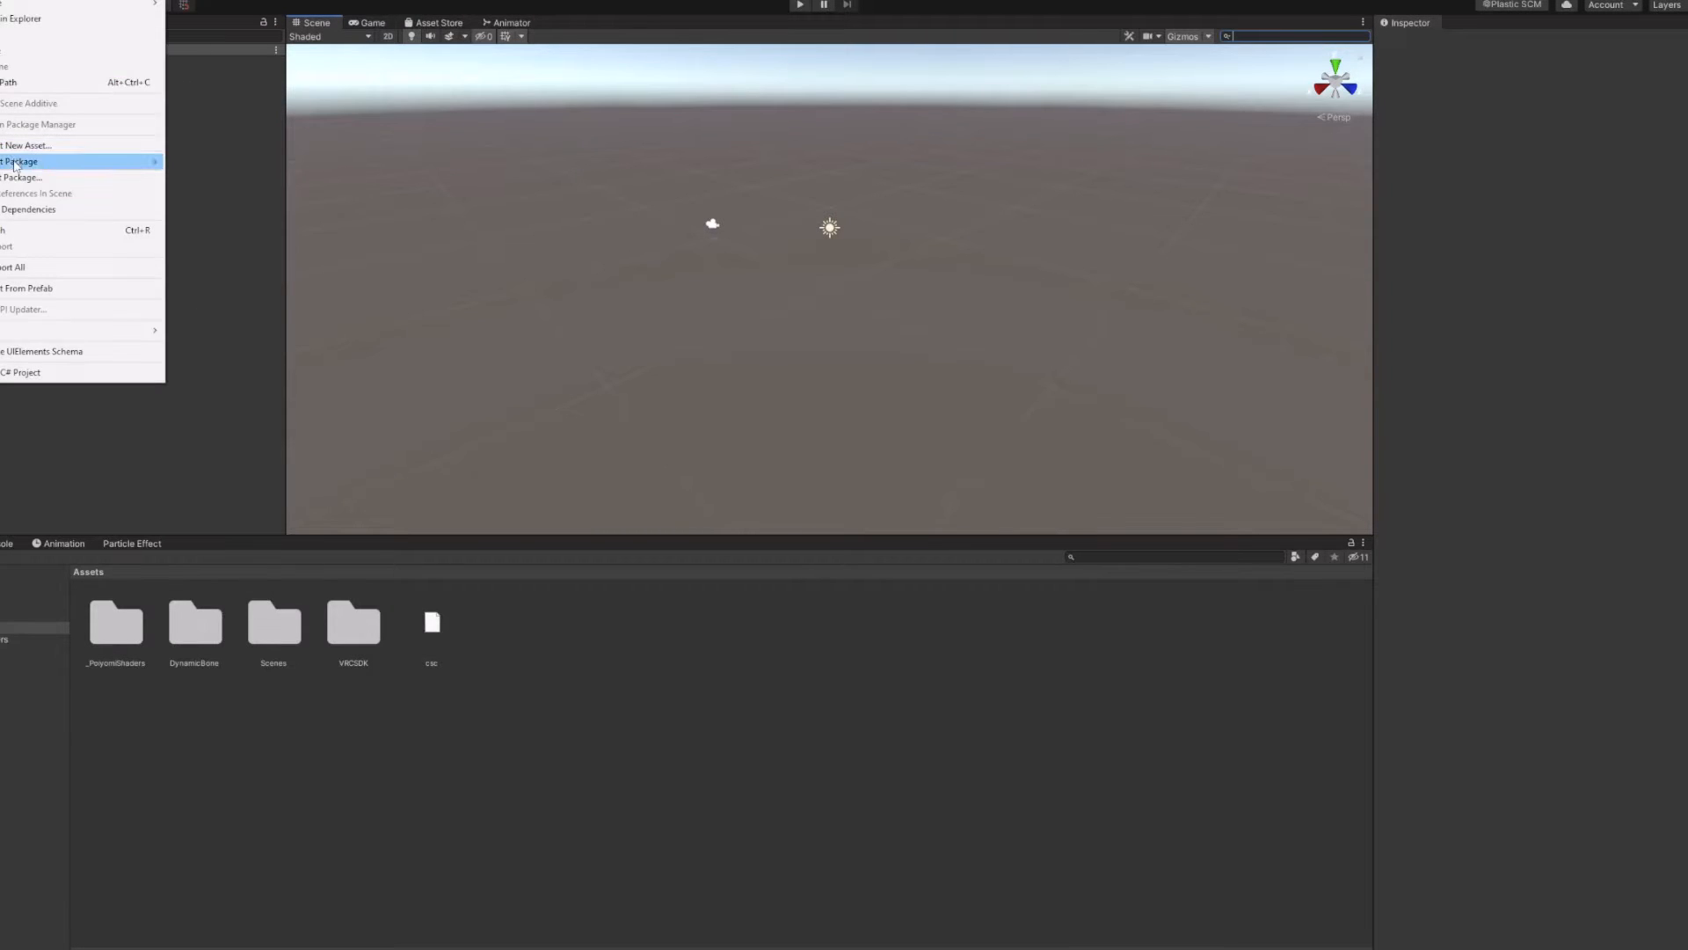
pyautogui.moveTo(17, 162)
pyautogui.click(190, 161)
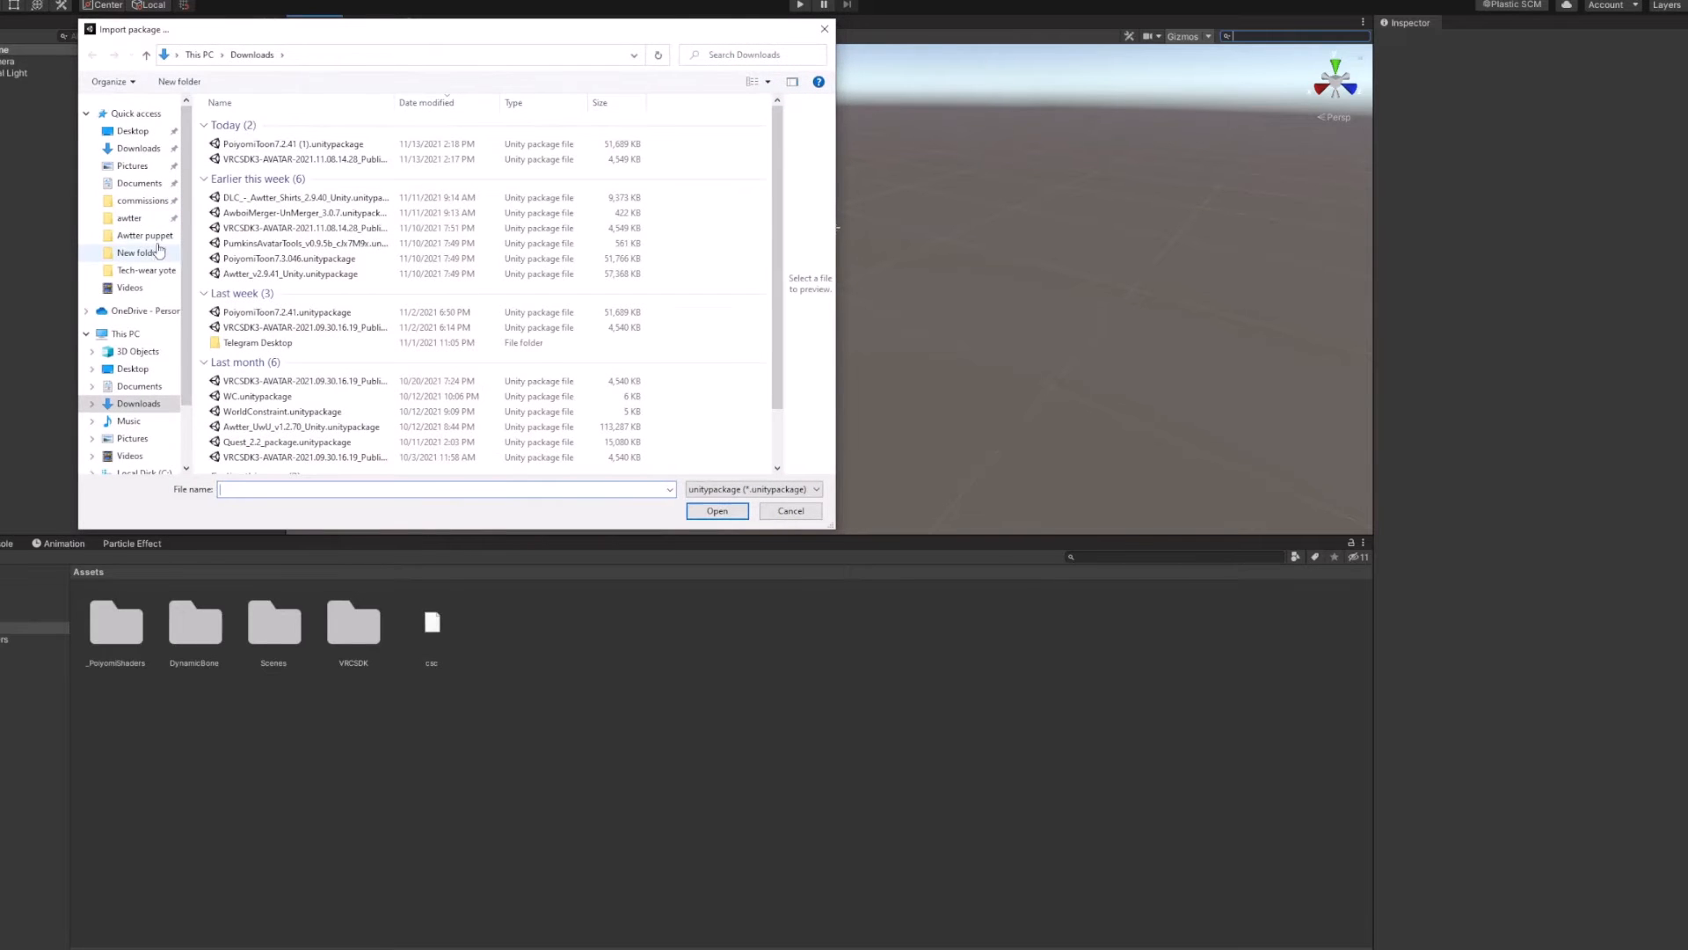
pyautogui.click(145, 236)
pyautogui.click(737, 141)
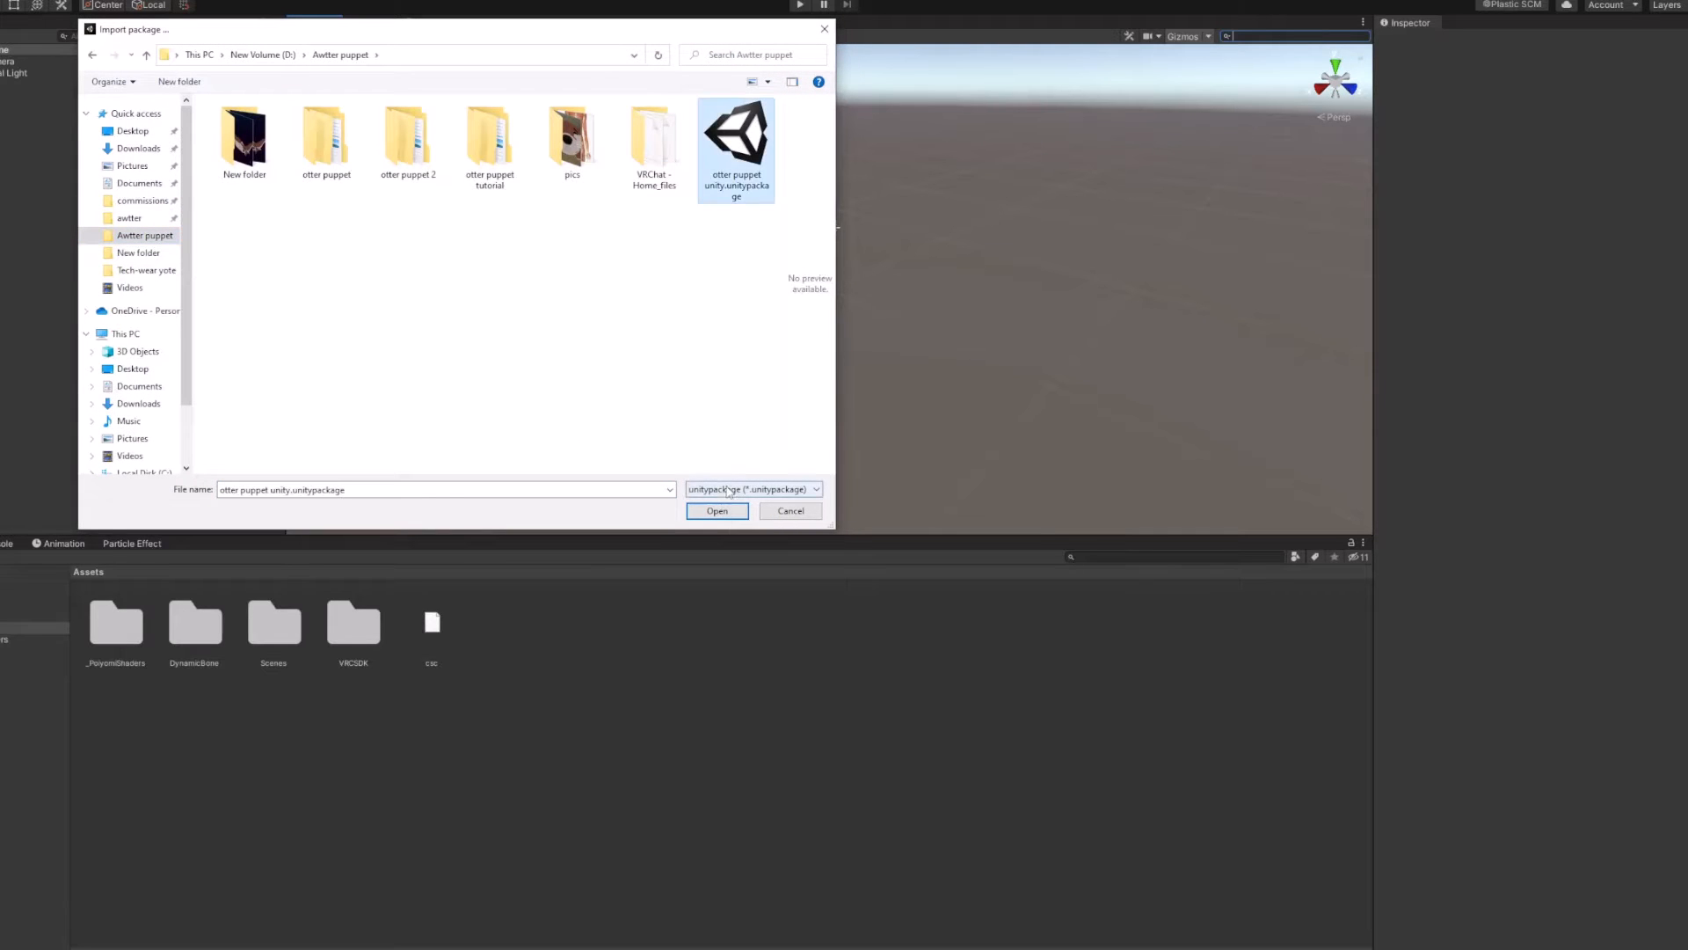
pyautogui.click(720, 514)
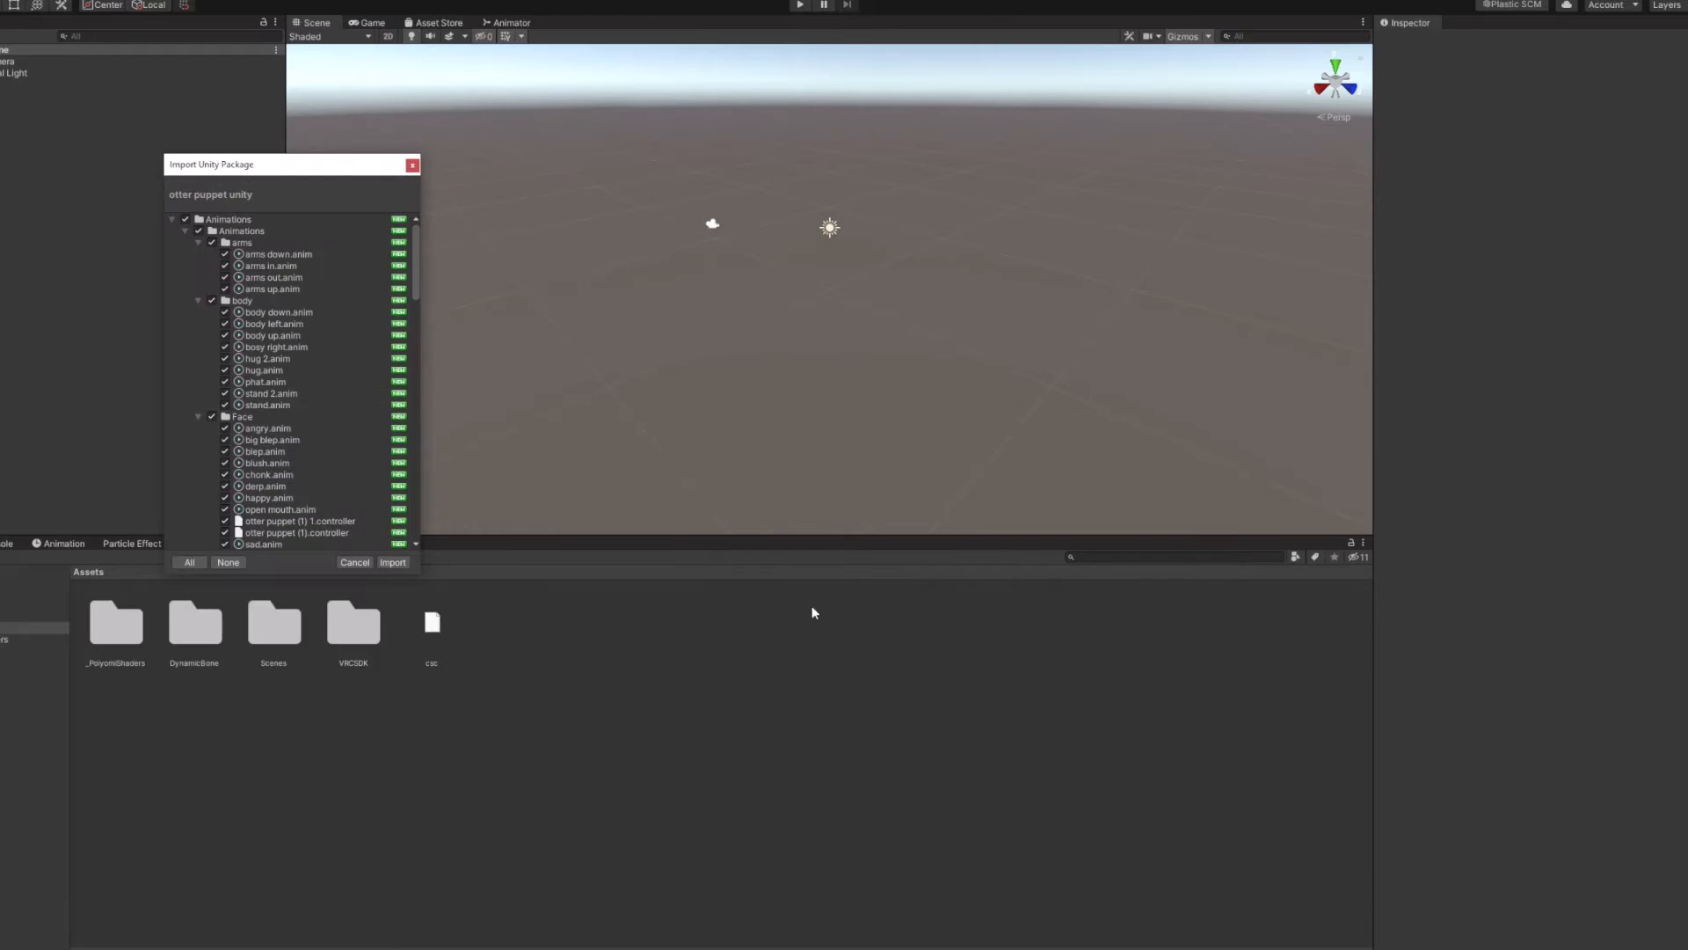
pyautogui.click(392, 563)
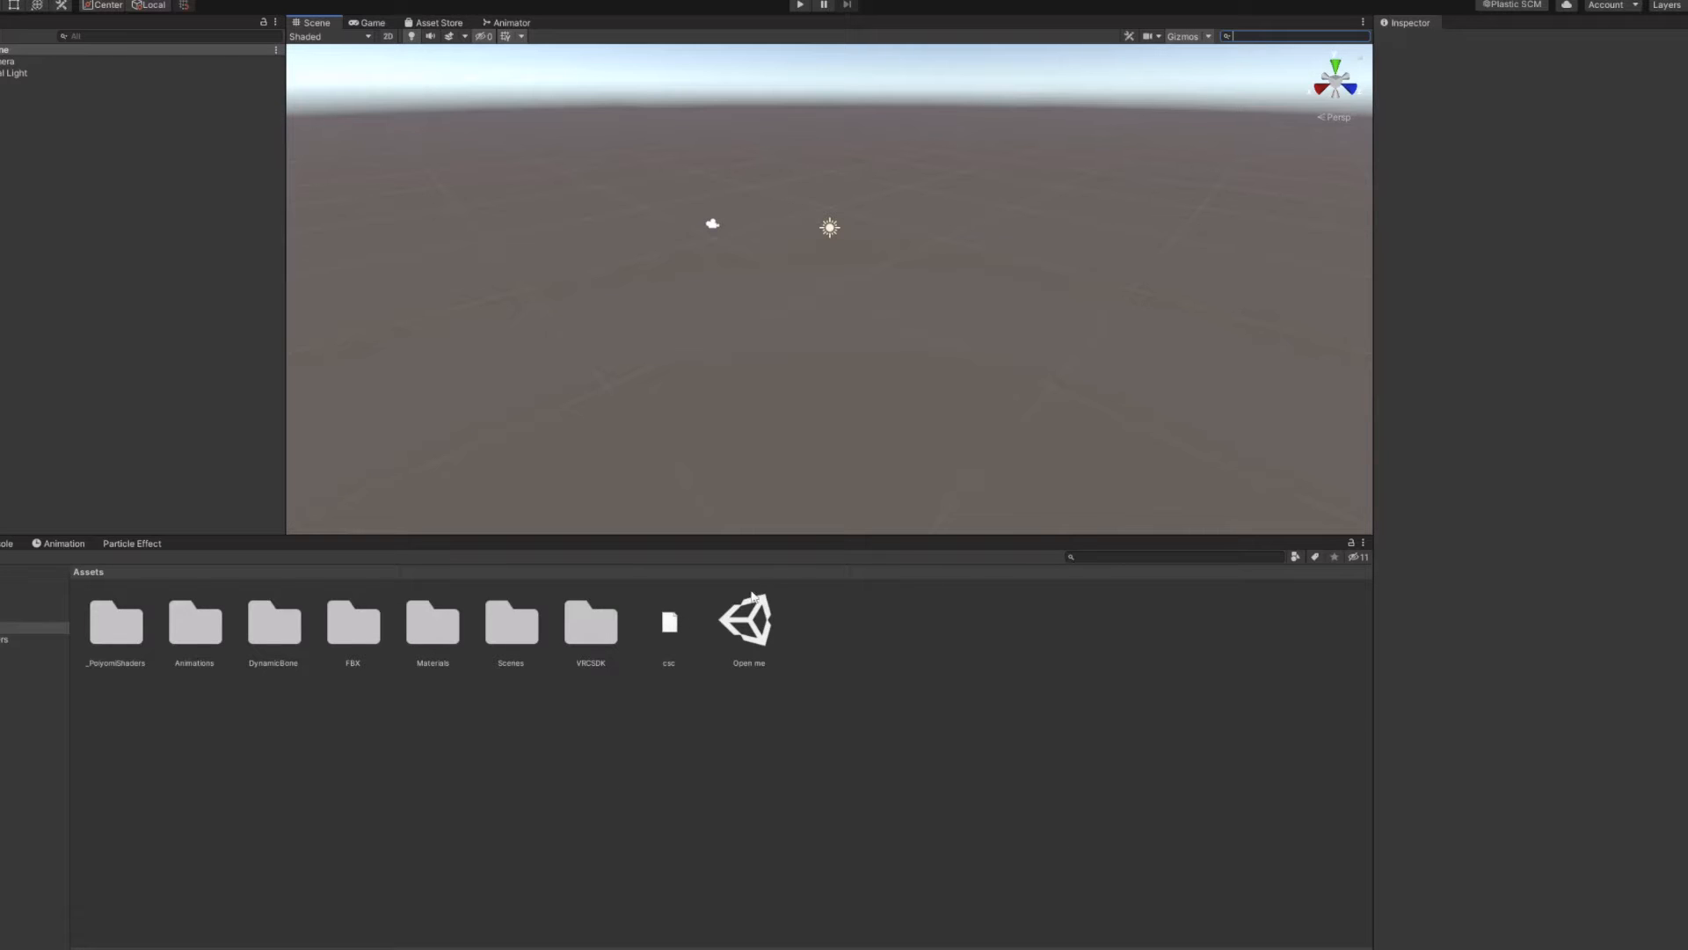
# Open the Open me scene and inspect the otter puppet model up close from its side
pyautogui.doubleClick(753, 626)
pyautogui.scroll(5, 807, 218)
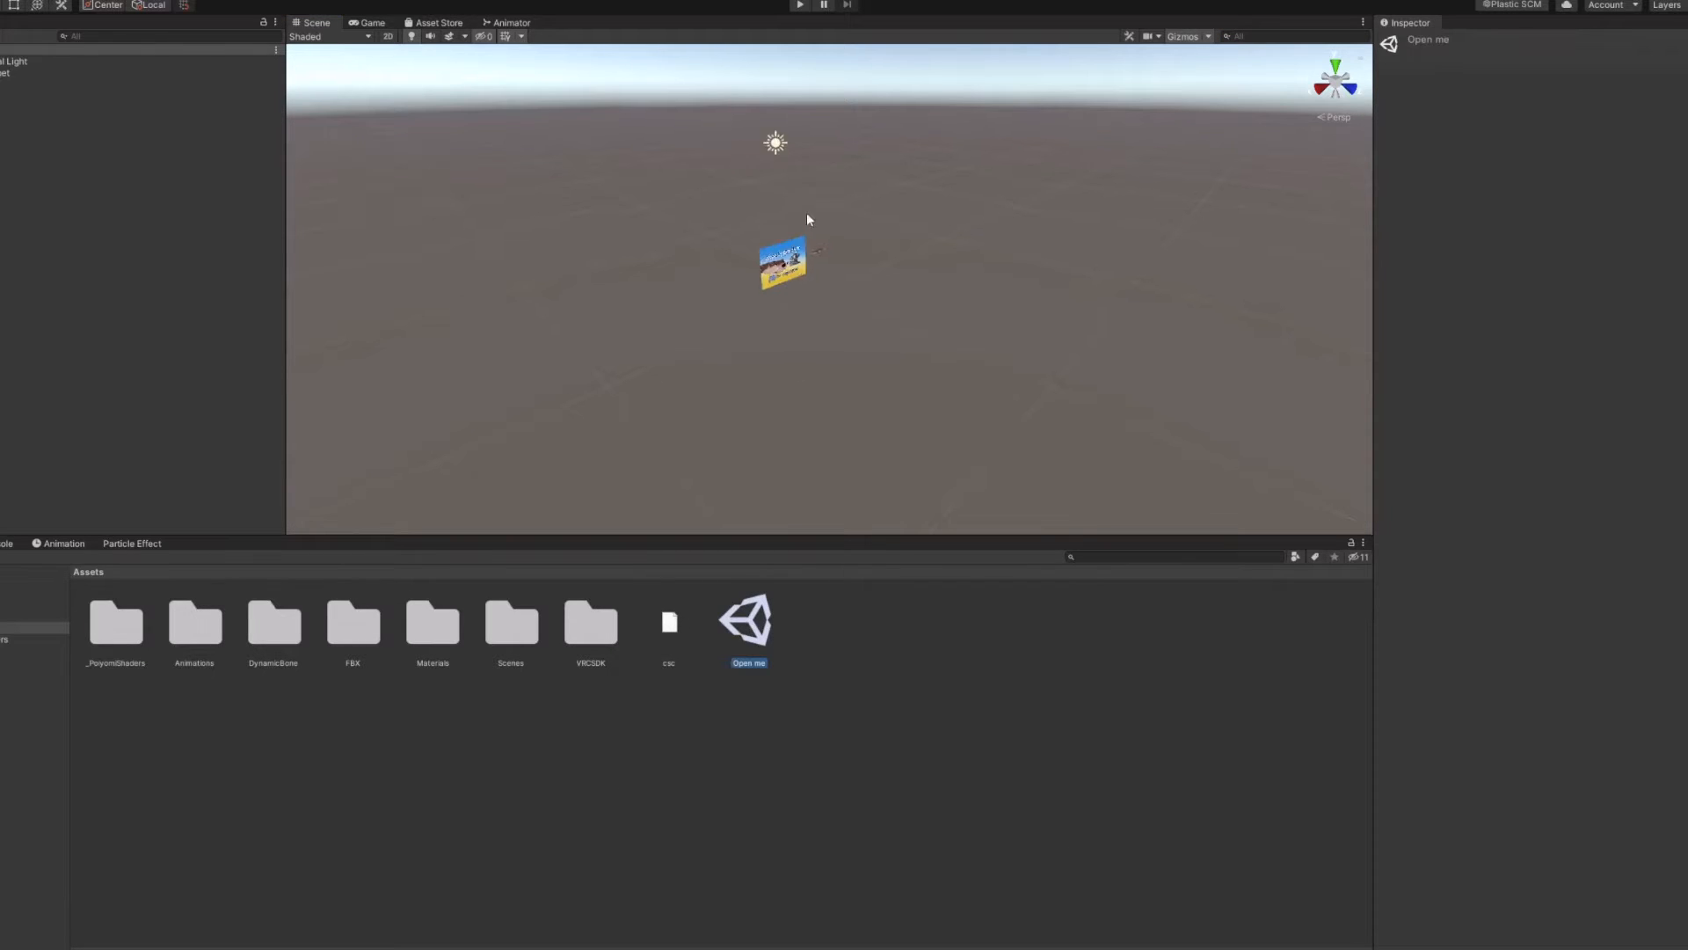
pyautogui.scroll(10, 809, 281)
pyautogui.moveTo(826, 252); pyautogui.dragTo(841, 358, button='middle')
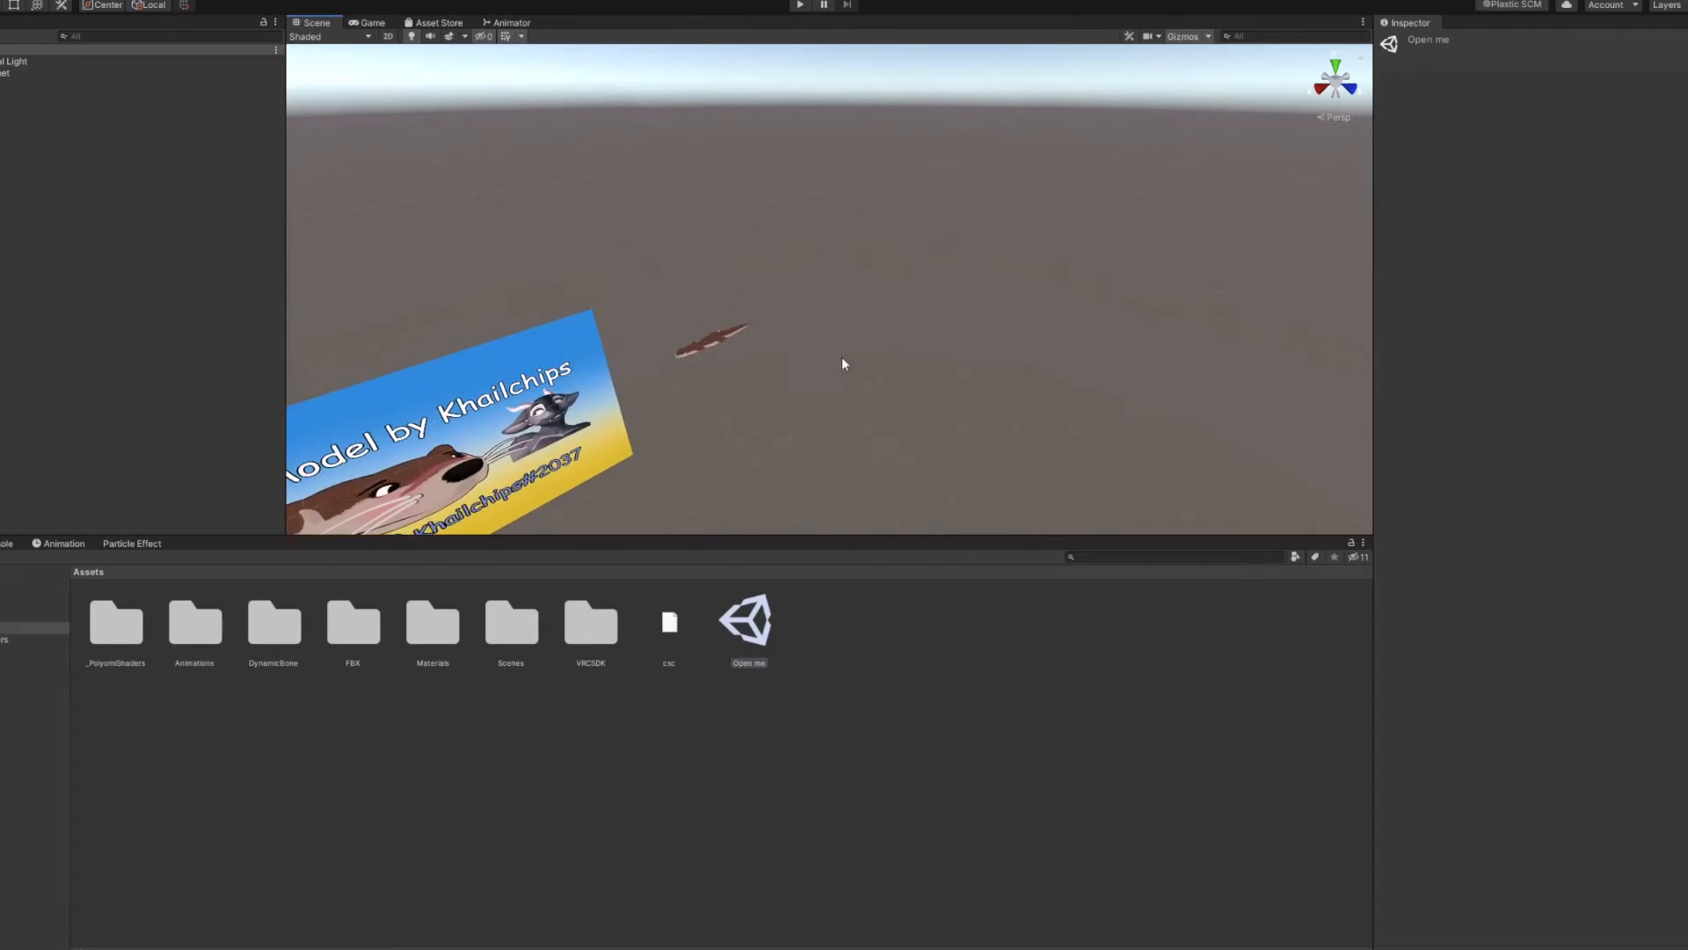
pyautogui.moveTo(842, 359); pyautogui.dragTo(750, 329, button='right')
pyautogui.moveTo(750, 330); pyautogui.dragTo(536, 275, button='middle')
pyautogui.moveTo(537, 275); pyautogui.dragTo(712, 278, button='right')
pyautogui.moveTo(712, 278); pyautogui.dragTo(1011, 212, button='middle')
pyautogui.moveTo(1011, 213); pyautogui.dragTo(899, 248, button='right')
pyautogui.moveTo(899, 248); pyautogui.dragTo(785, 219, button='middle')
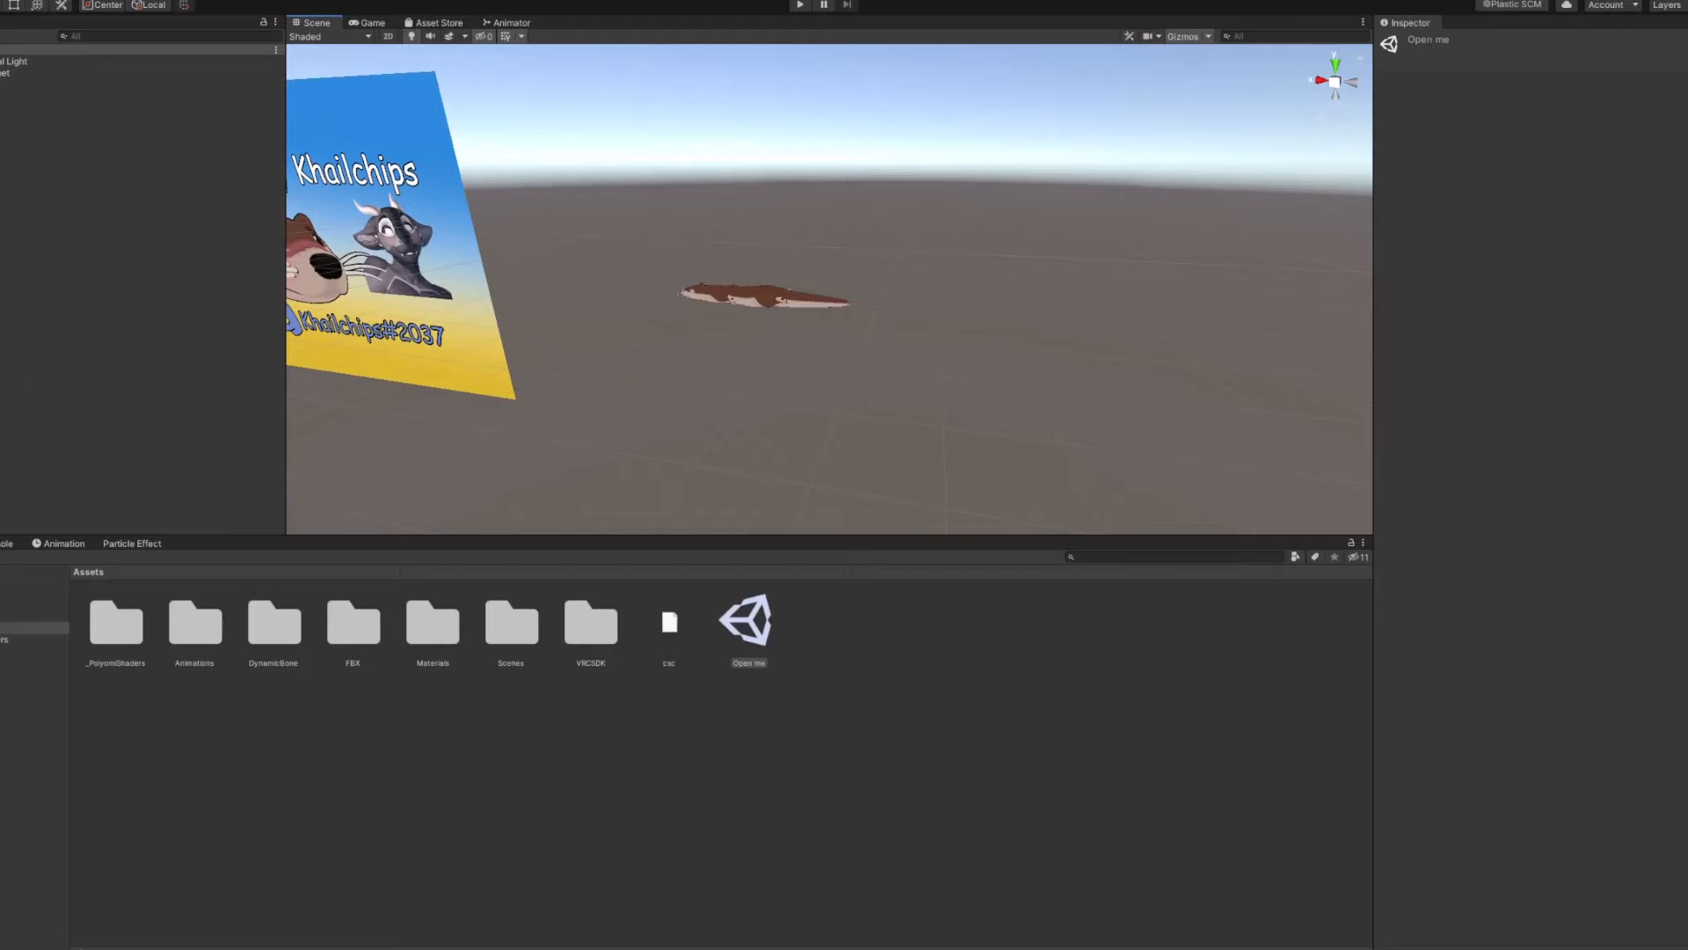
pyautogui.moveTo(547, 348); pyautogui.dragTo(679, 311, button='right')
pyautogui.moveTo(679, 312); pyautogui.dragTo(802, 277, button='middle')
pyautogui.moveTo(791, 279)
pyautogui.mouseDown(button='right')
pyautogui.moveTo(528, 273)
pyautogui.moveTo(845, 258)
pyautogui.moveTo(866, 272)
pyautogui.moveTo(677, 280)
pyautogui.moveTo(768, 284)
pyautogui.mouseUp(button='right')
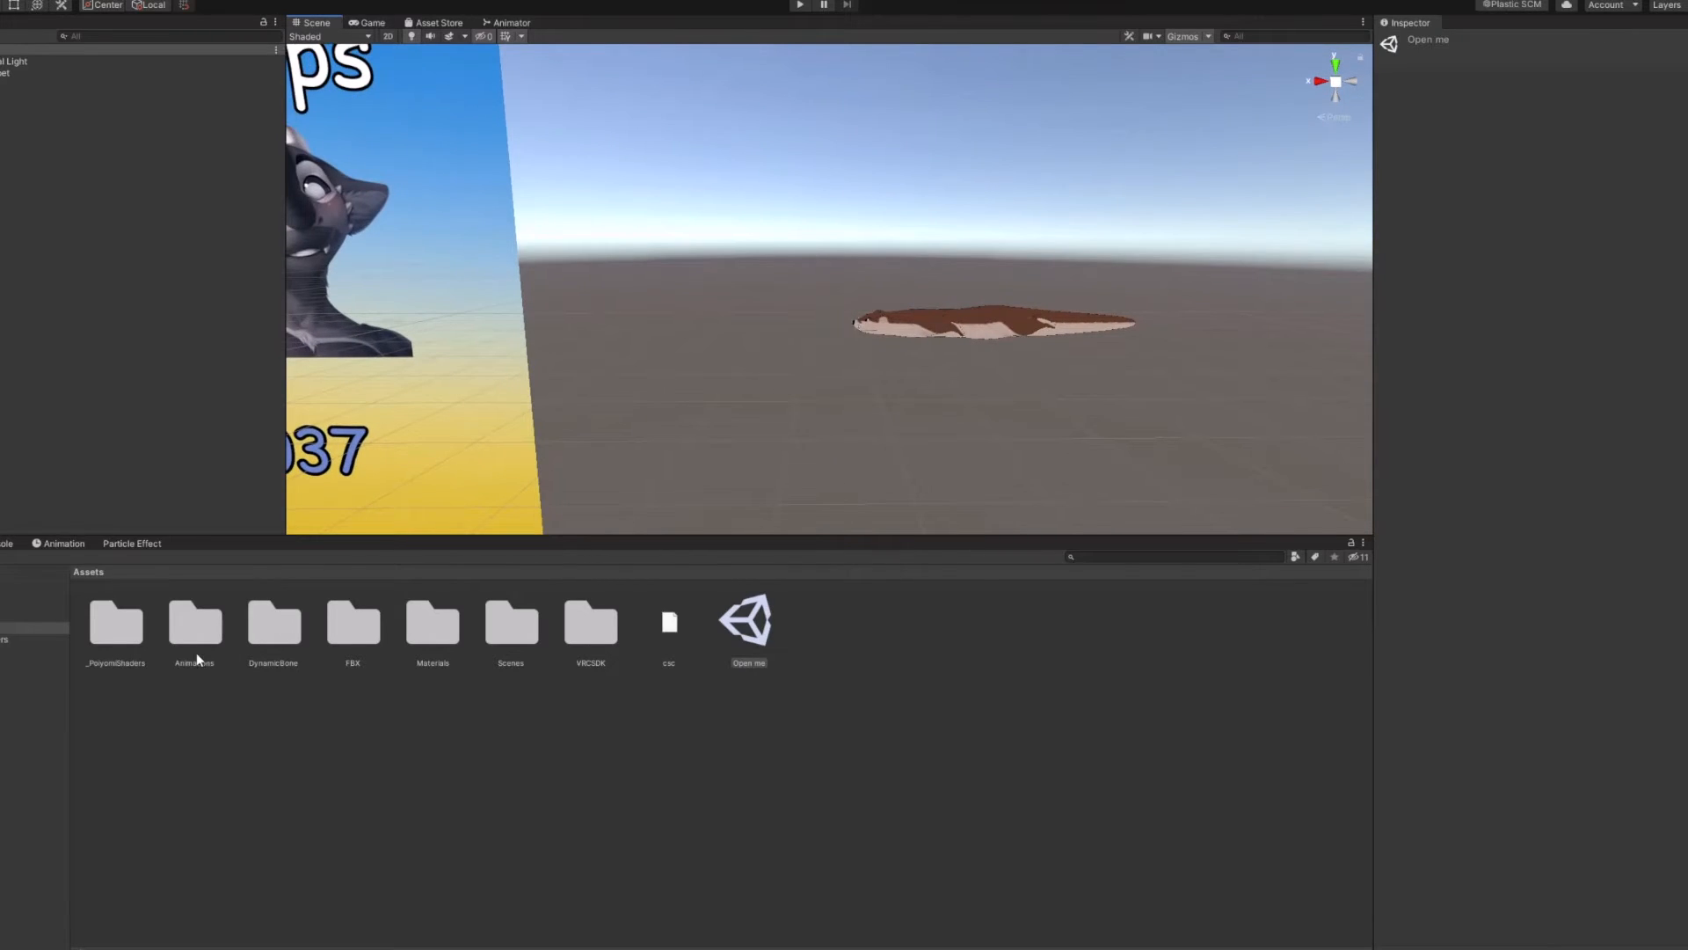
# Unlock the shader of the otter puppet material in the Materials folder
pyautogui.doubleClick(433, 623)
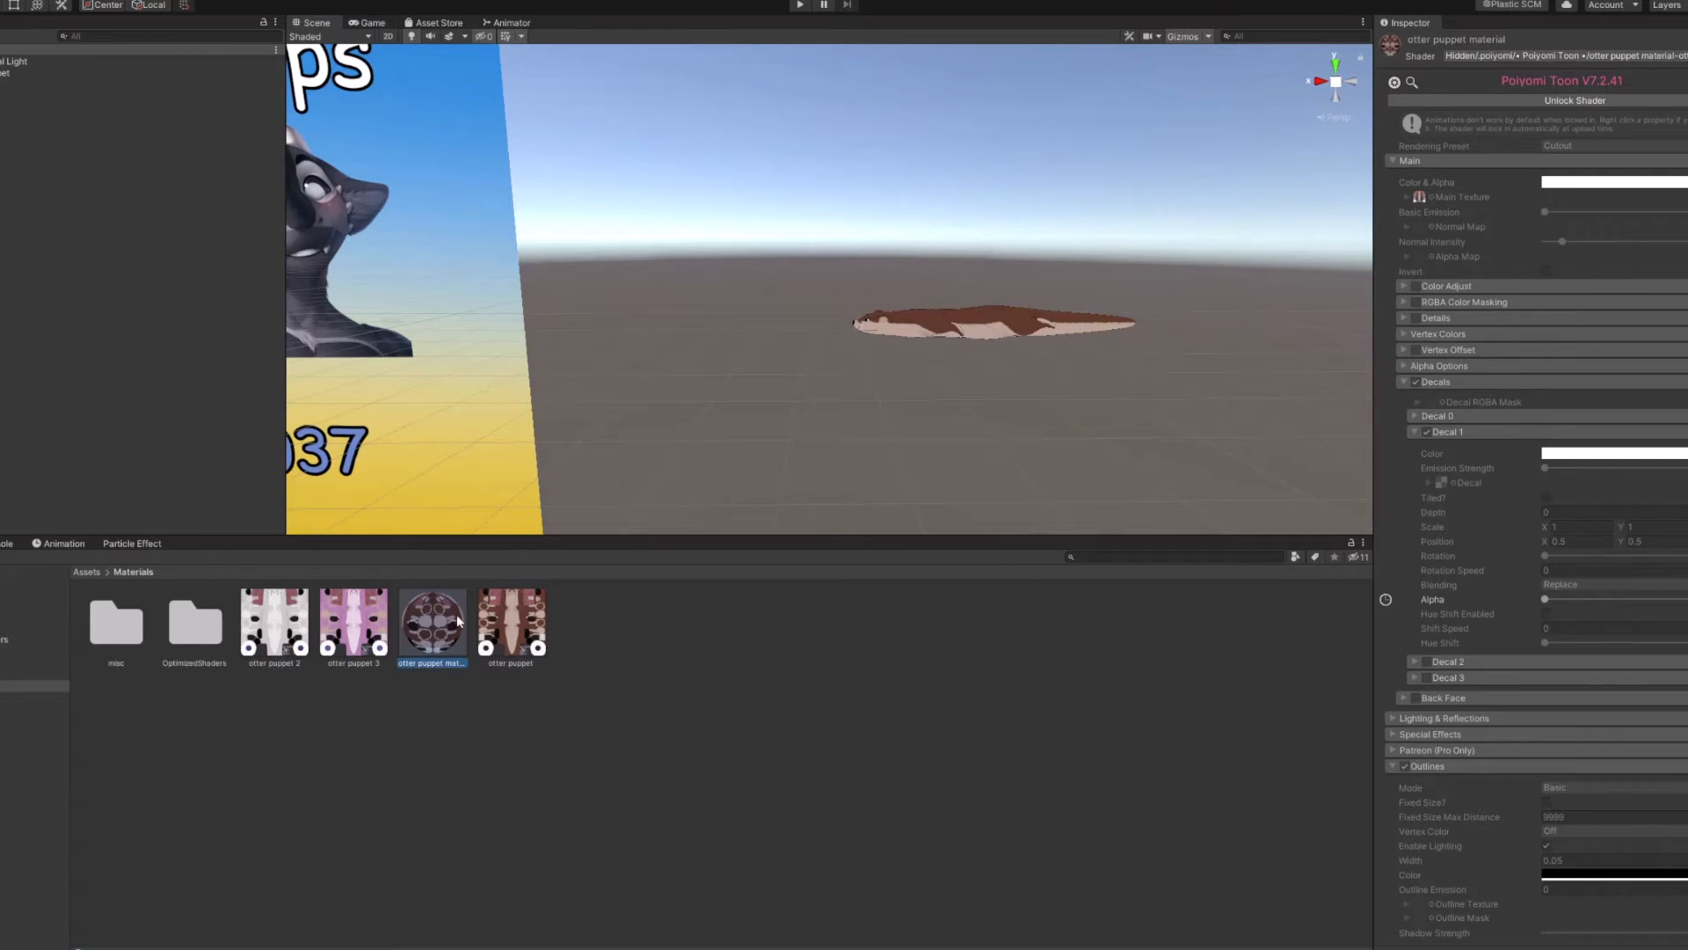
pyautogui.click(1470, 100)
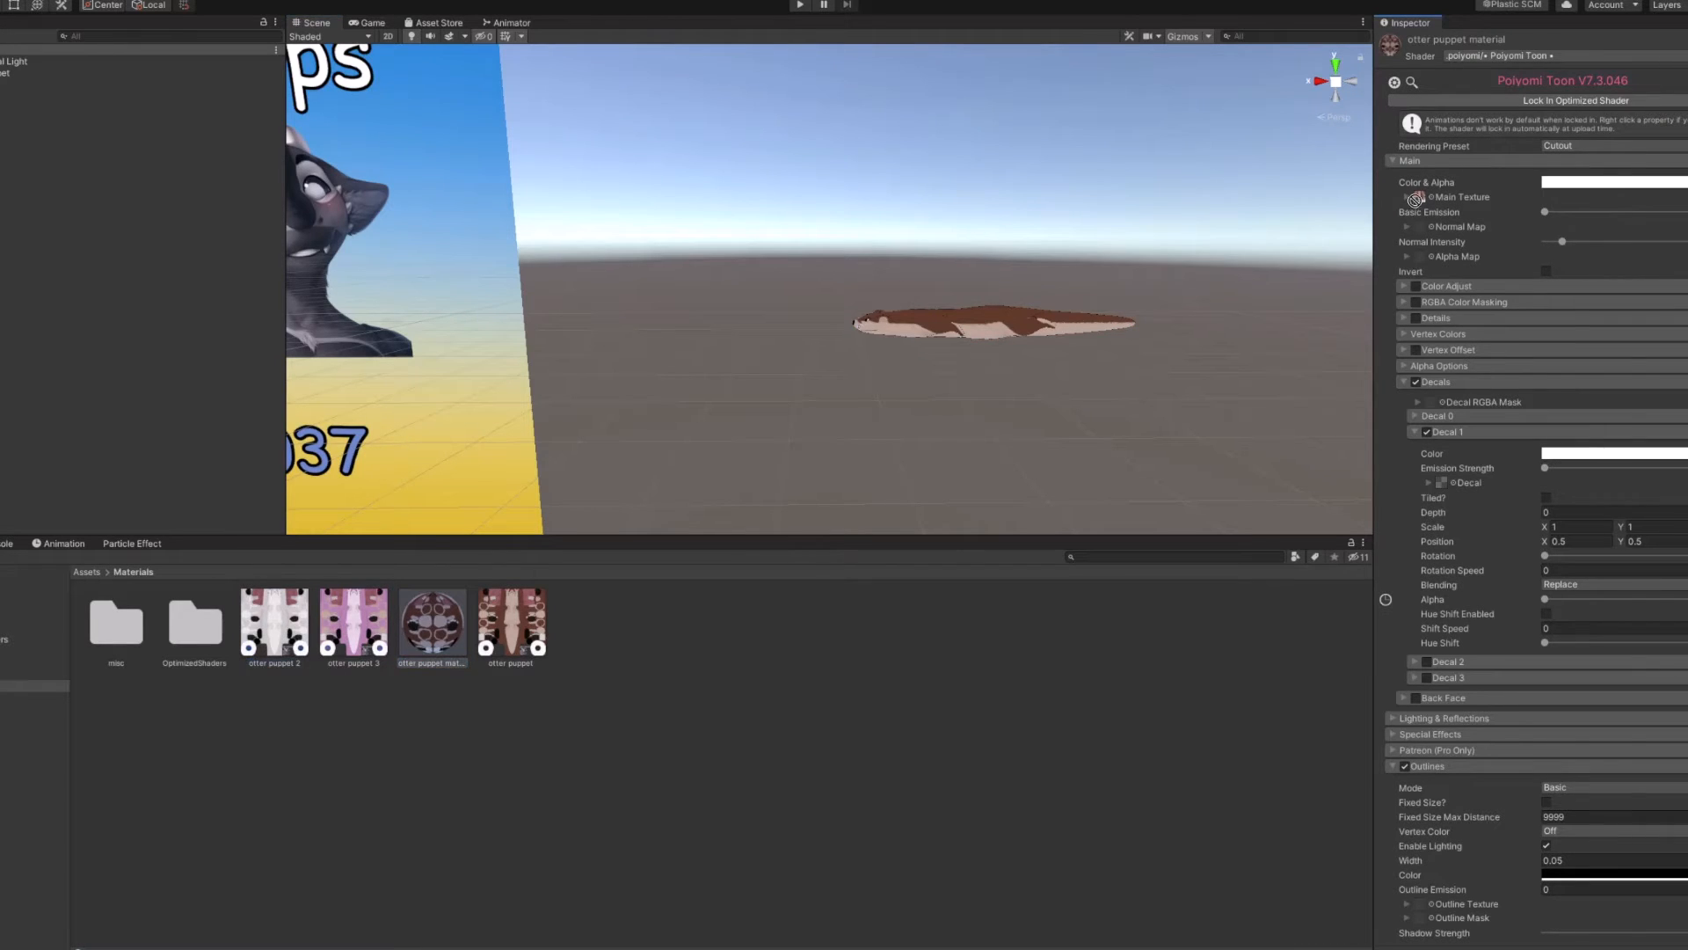
pyautogui.moveTo(1415, 201); pyautogui.dragTo(1419, 198)
# Try the otter puppet 3 texture as the material's main texture, and lock in the optimized shader
pyautogui.moveTo(932, 325); pyautogui.dragTo(1183, 361, button='right')
pyautogui.moveTo(993, 350); pyautogui.dragTo(1099, 346, button='middle')
pyautogui.moveTo(354, 600); pyautogui.dragTo(1420, 200)
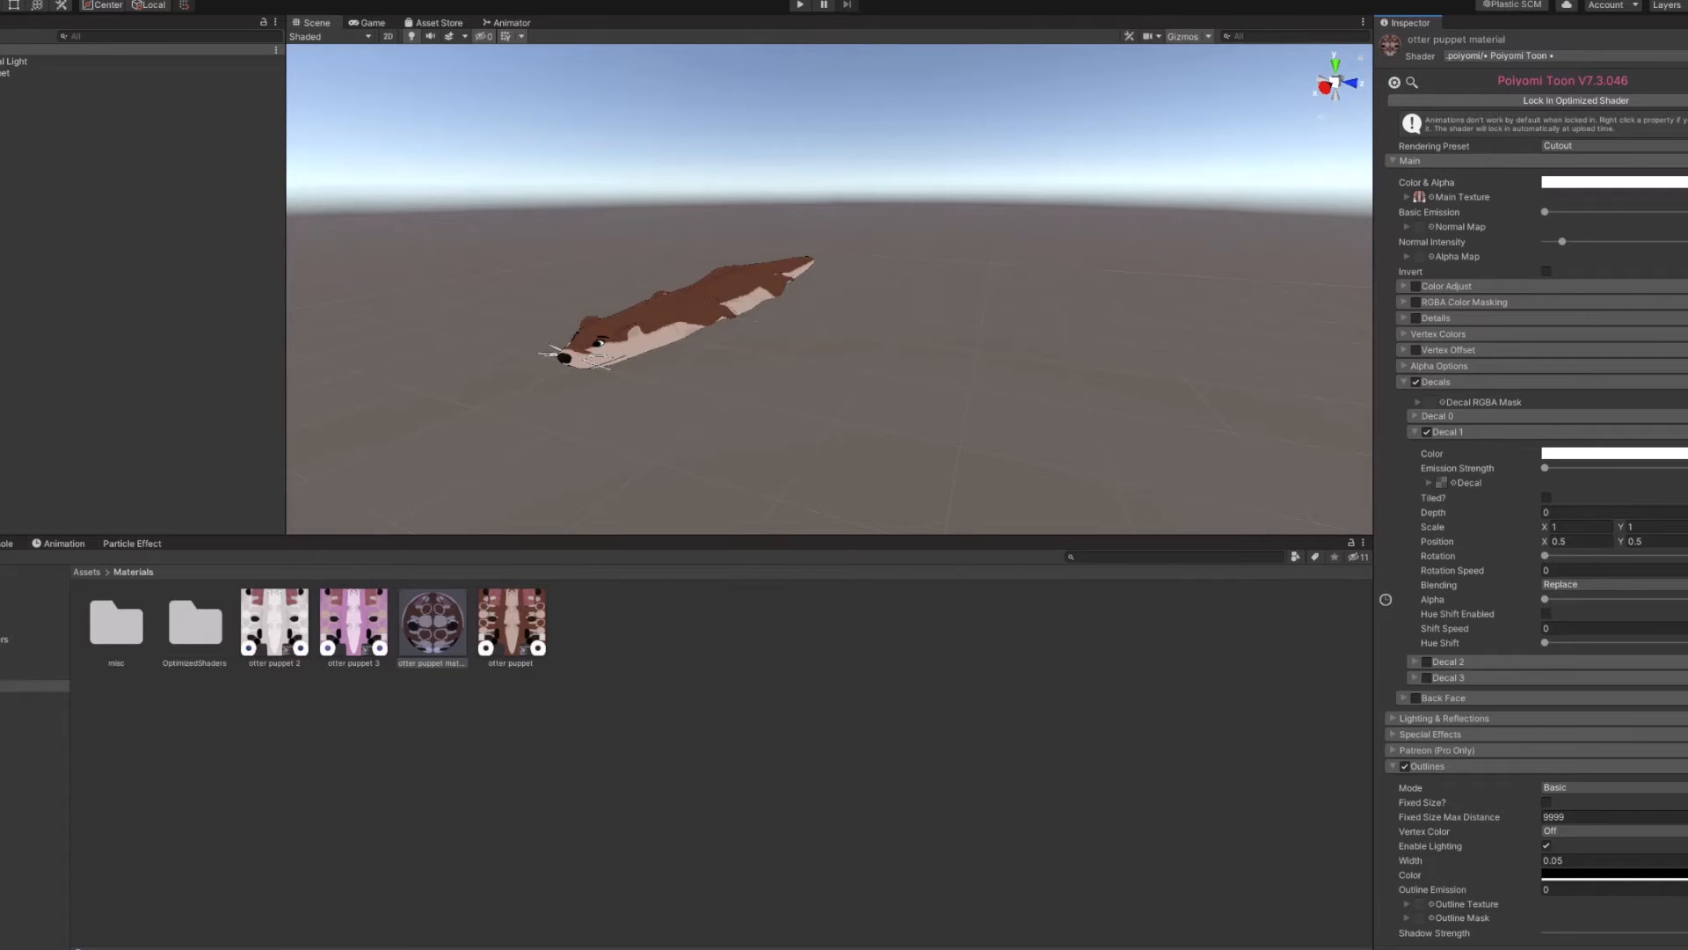
pyautogui.click(1519, 99)
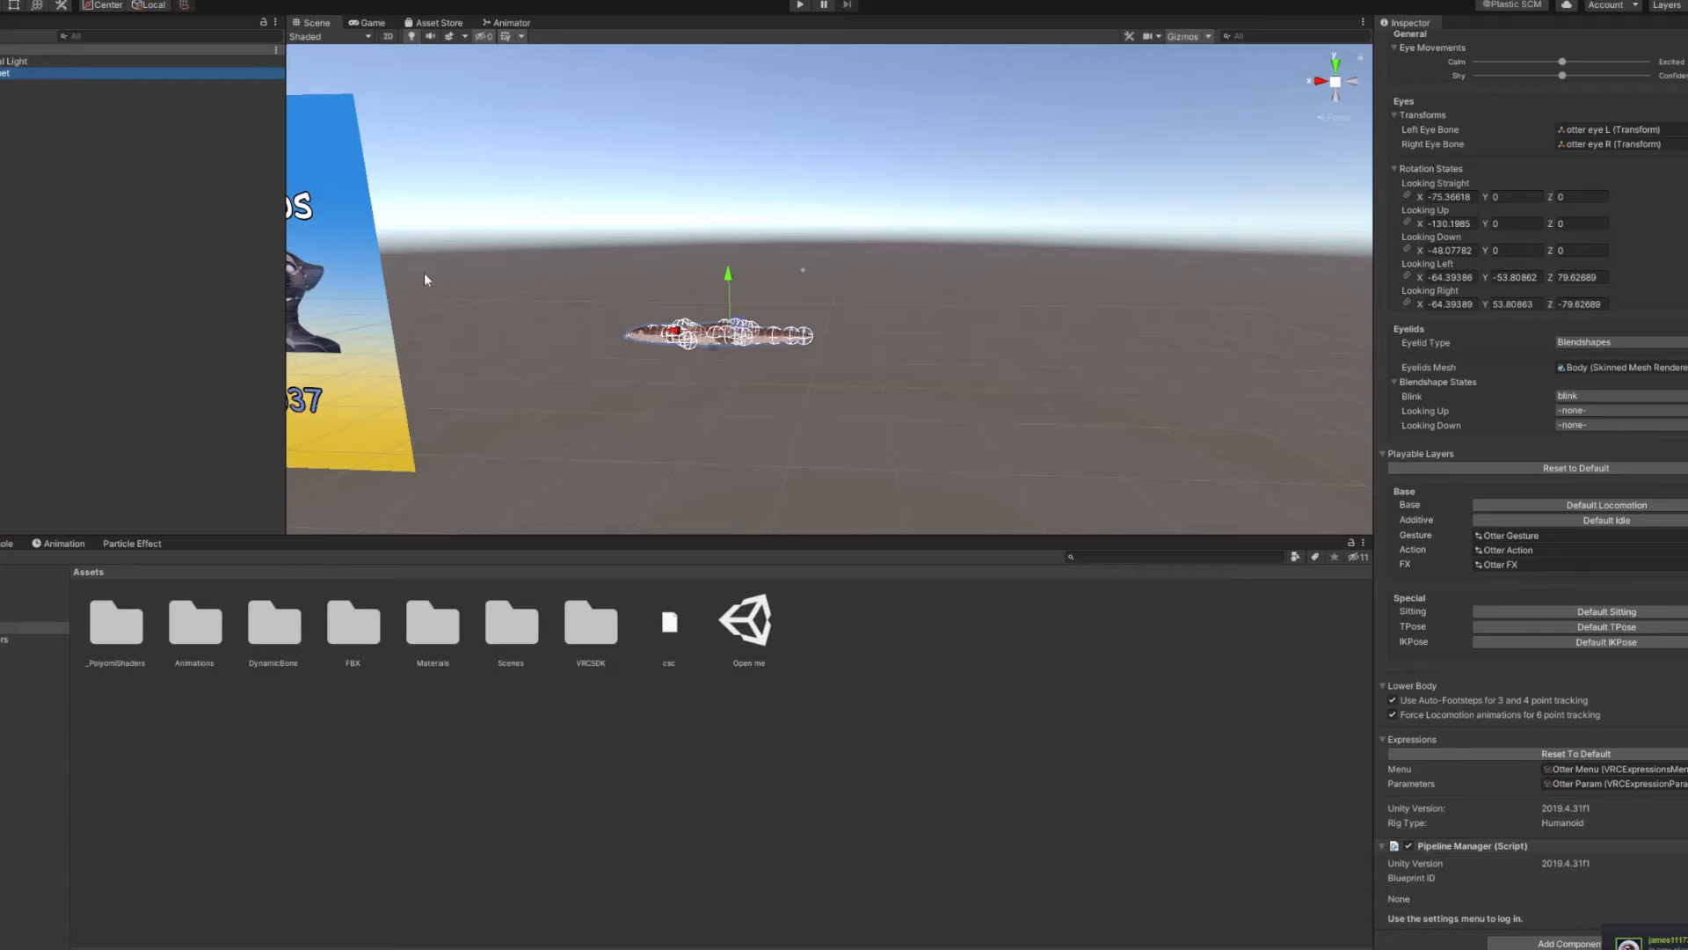
# Open the VRChat SDK control panel and sign in with the account's username and password
pyautogui.click(462, 242)
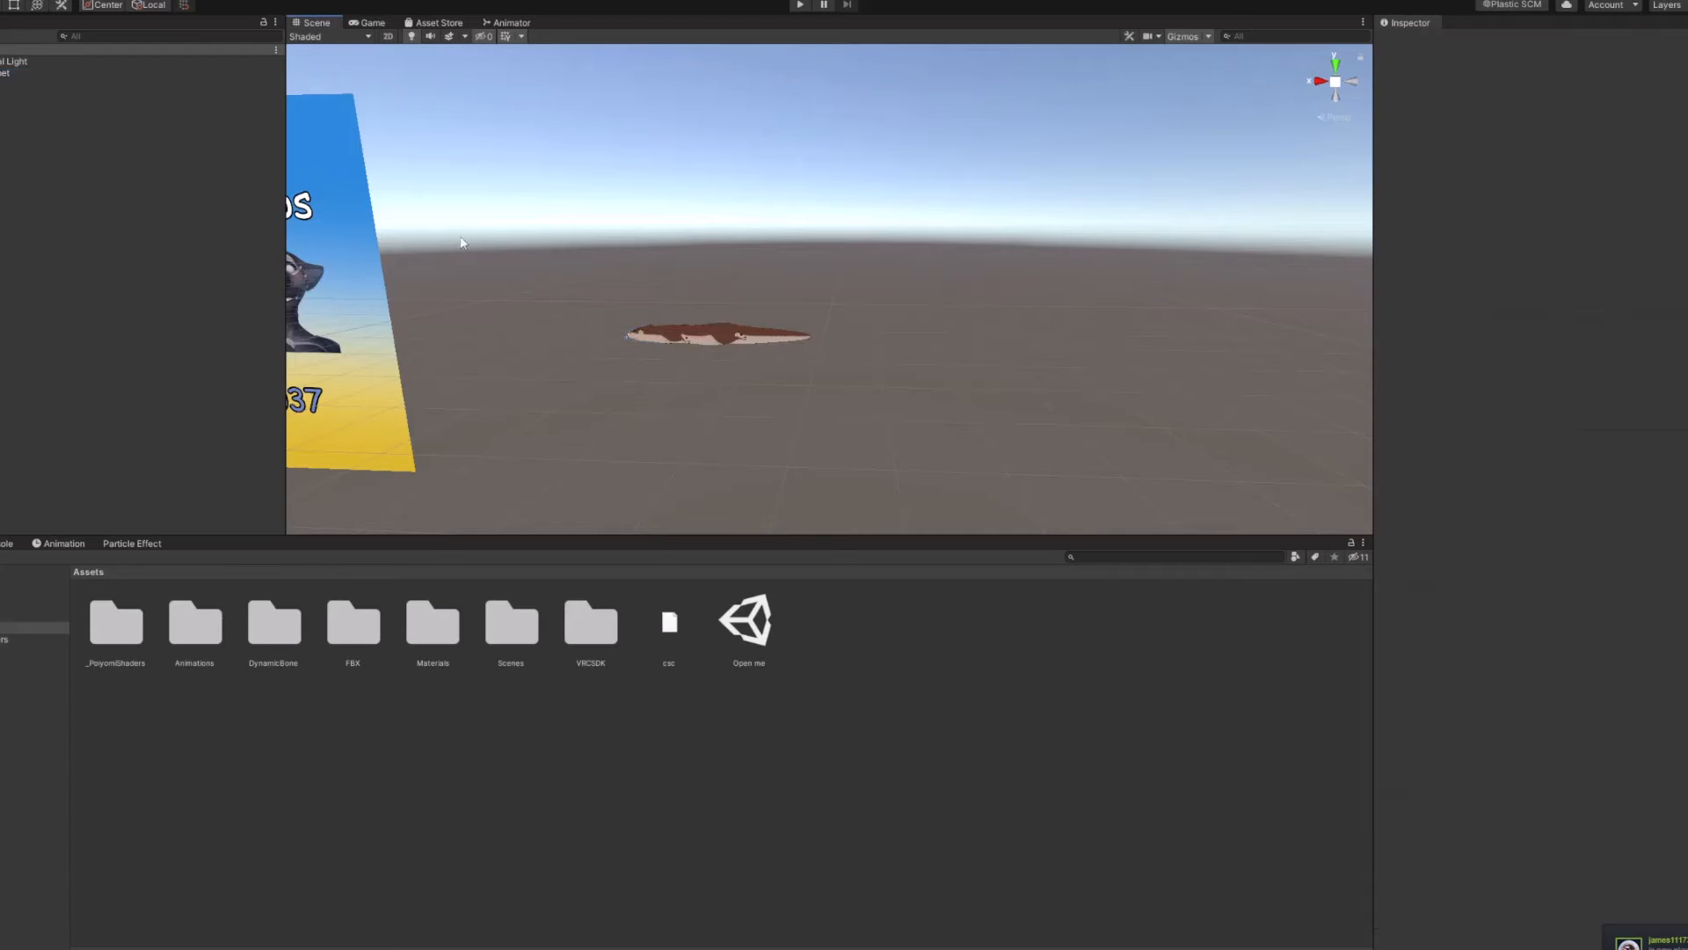
pyautogui.click(171, 3)
pyautogui.click(171, 23)
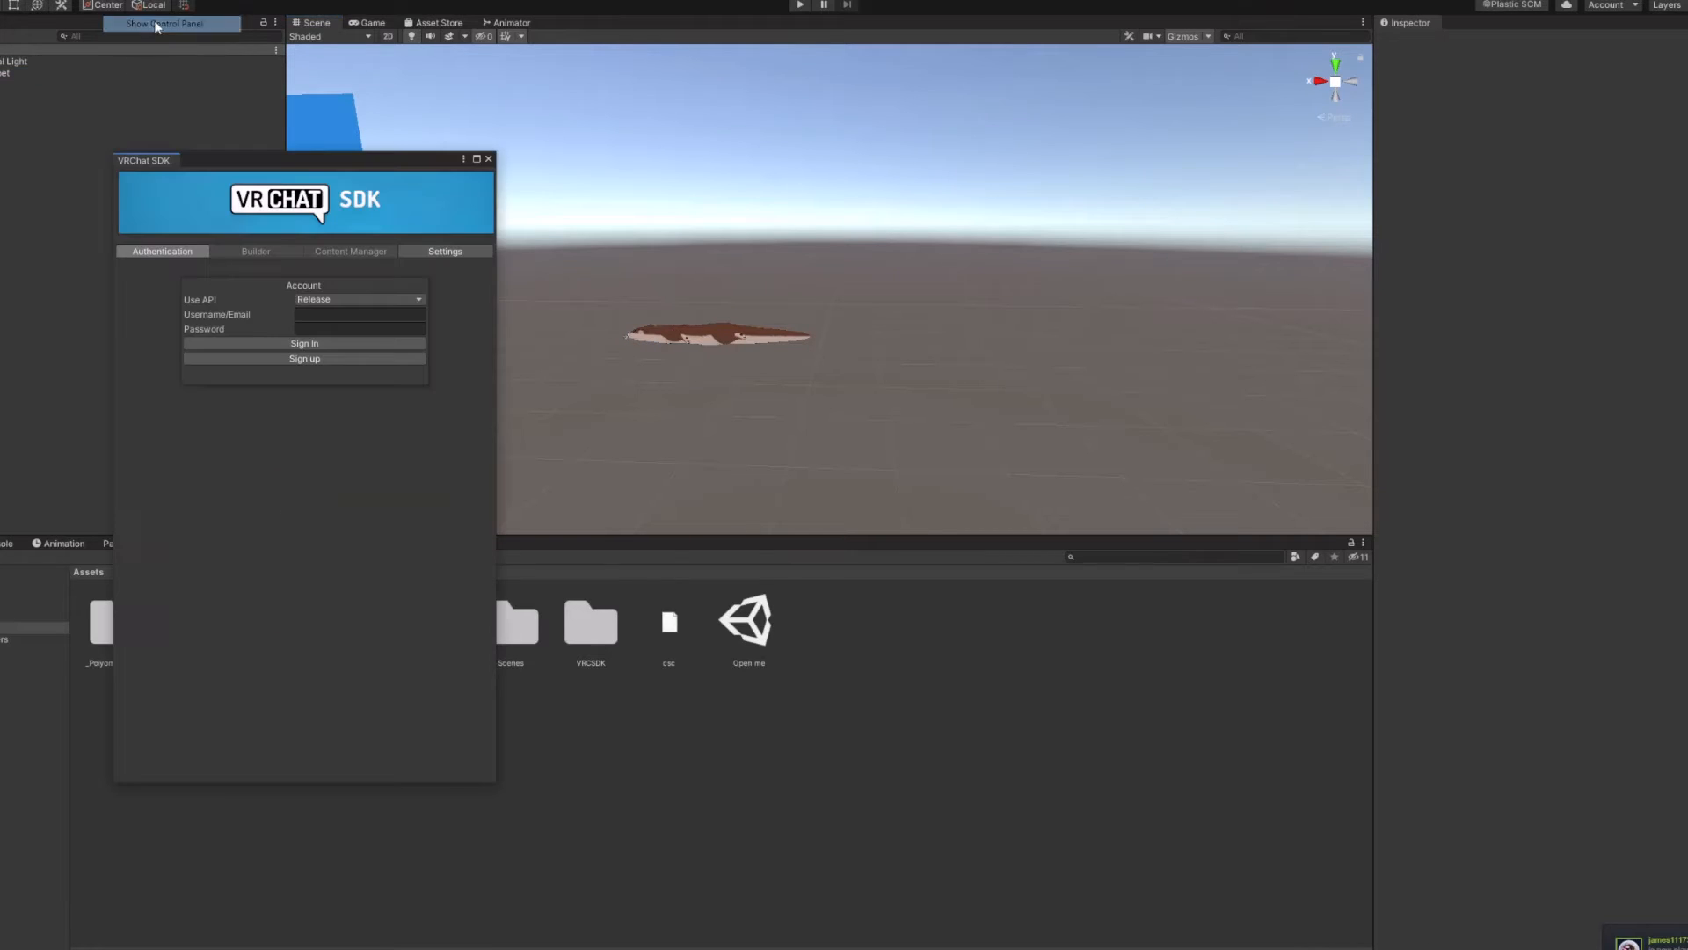
pyautogui.click(296, 315)
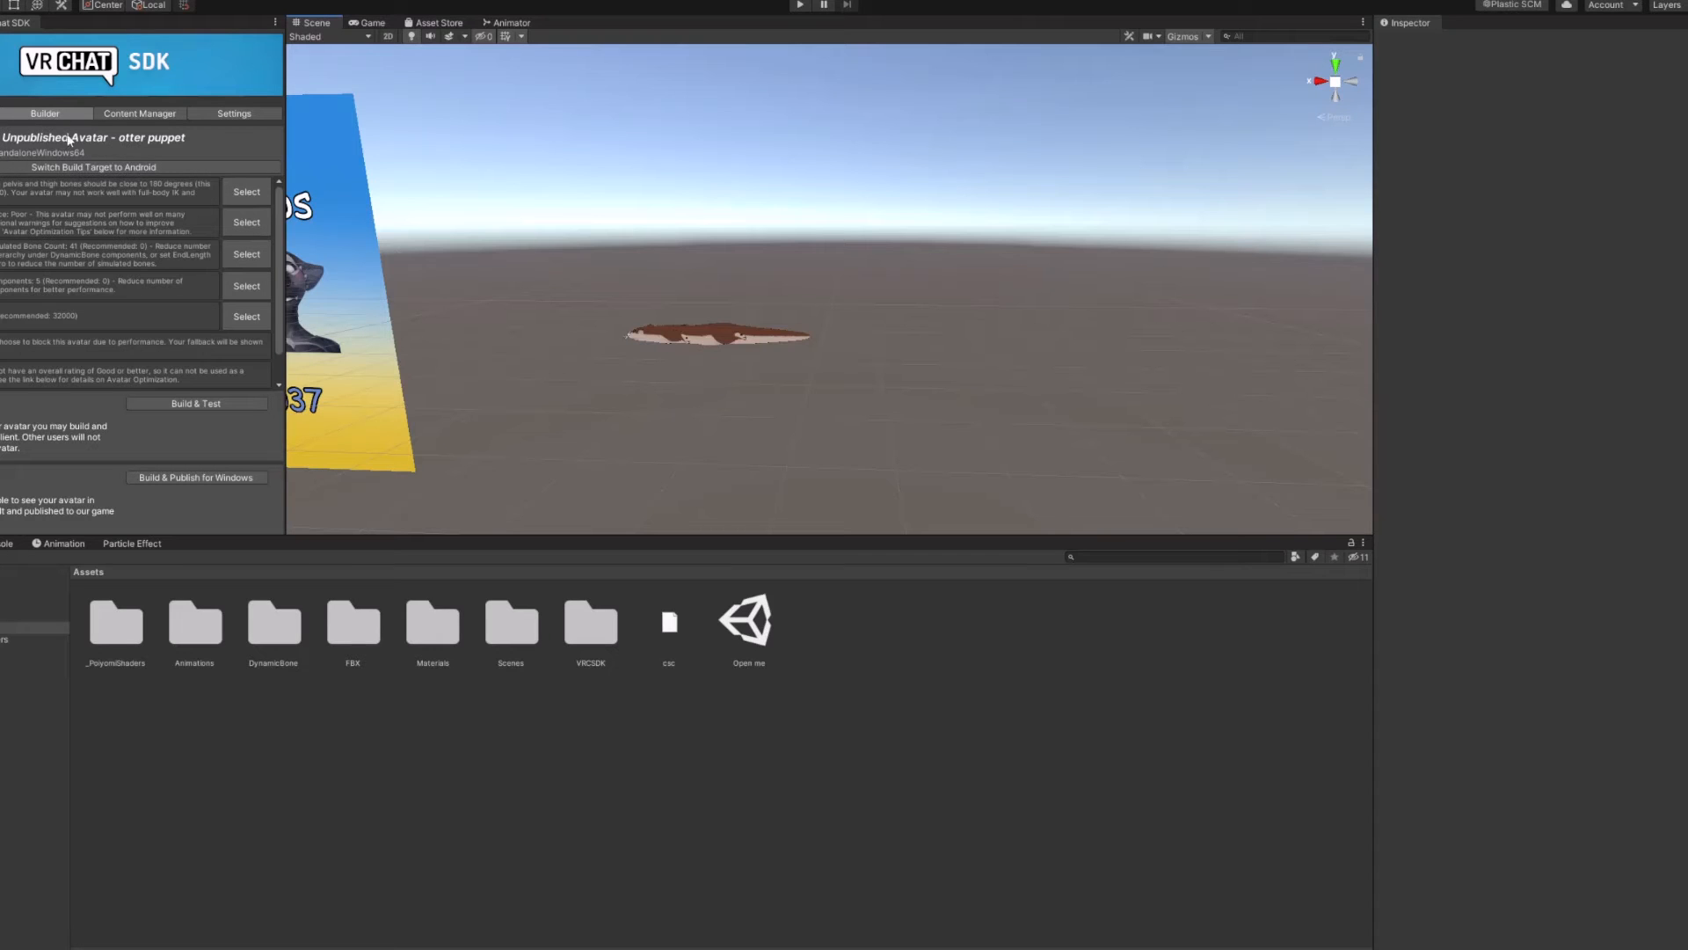
# Build and publish the avatar for Windows, naming it otter puppet tutorial and confirming the upload rights
pyautogui.click(177, 480)
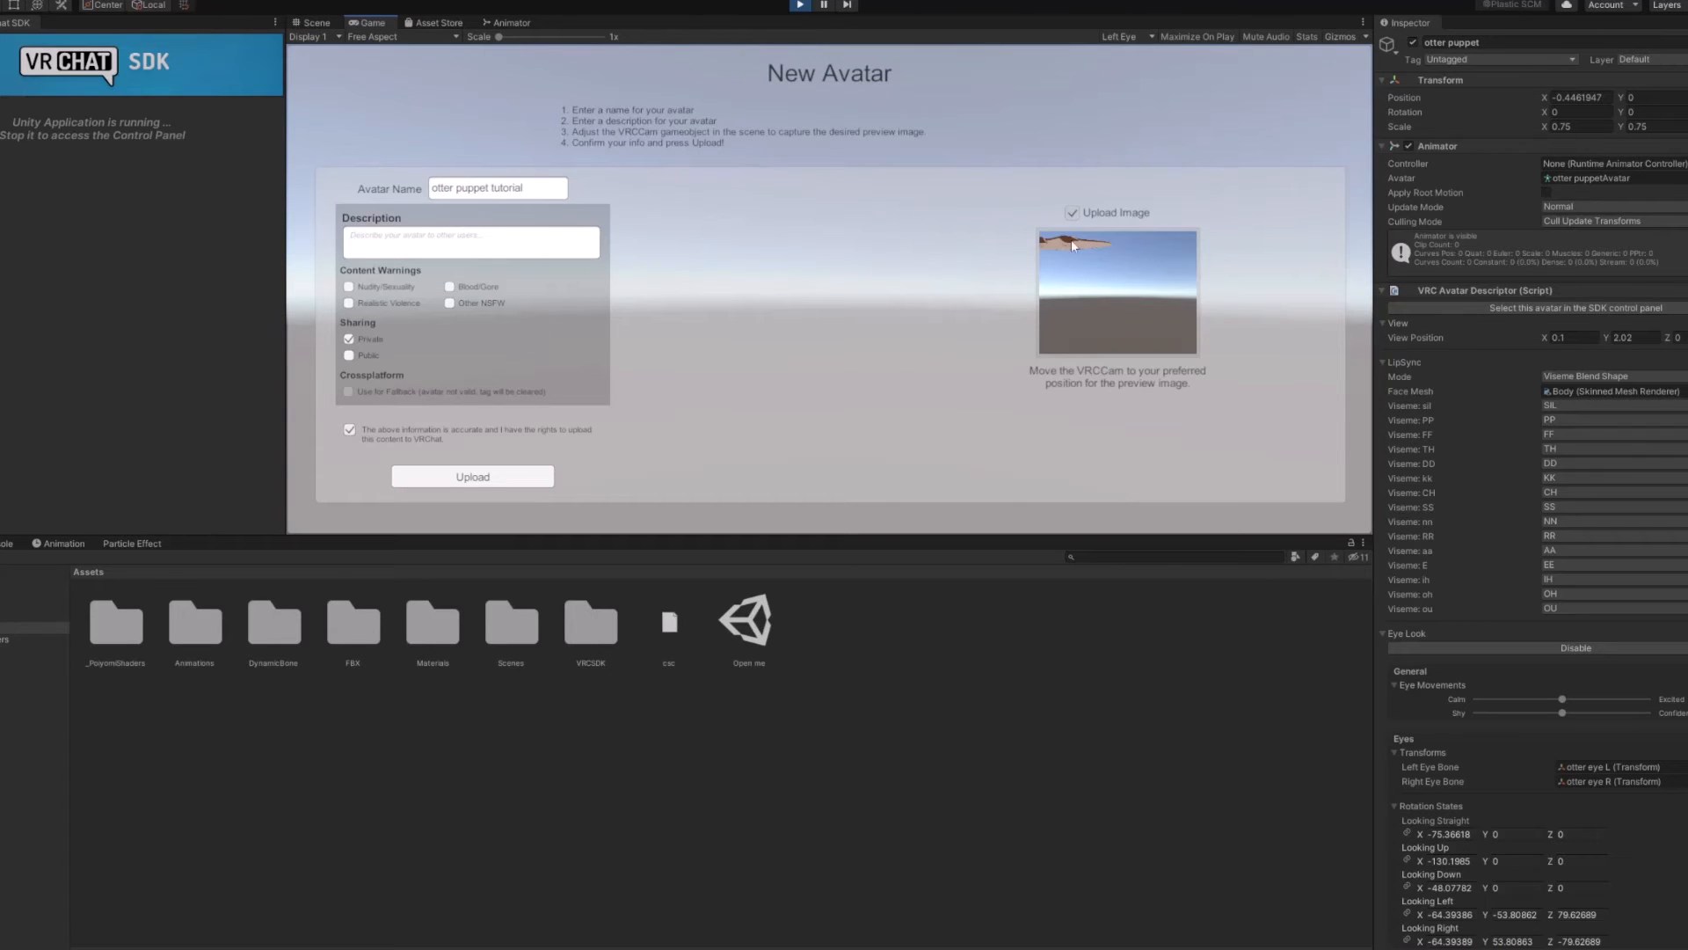
# Move the VRCCam in the scene sideways to X about 2.55, in front of the model credit sign
pyautogui.click(334, 24)
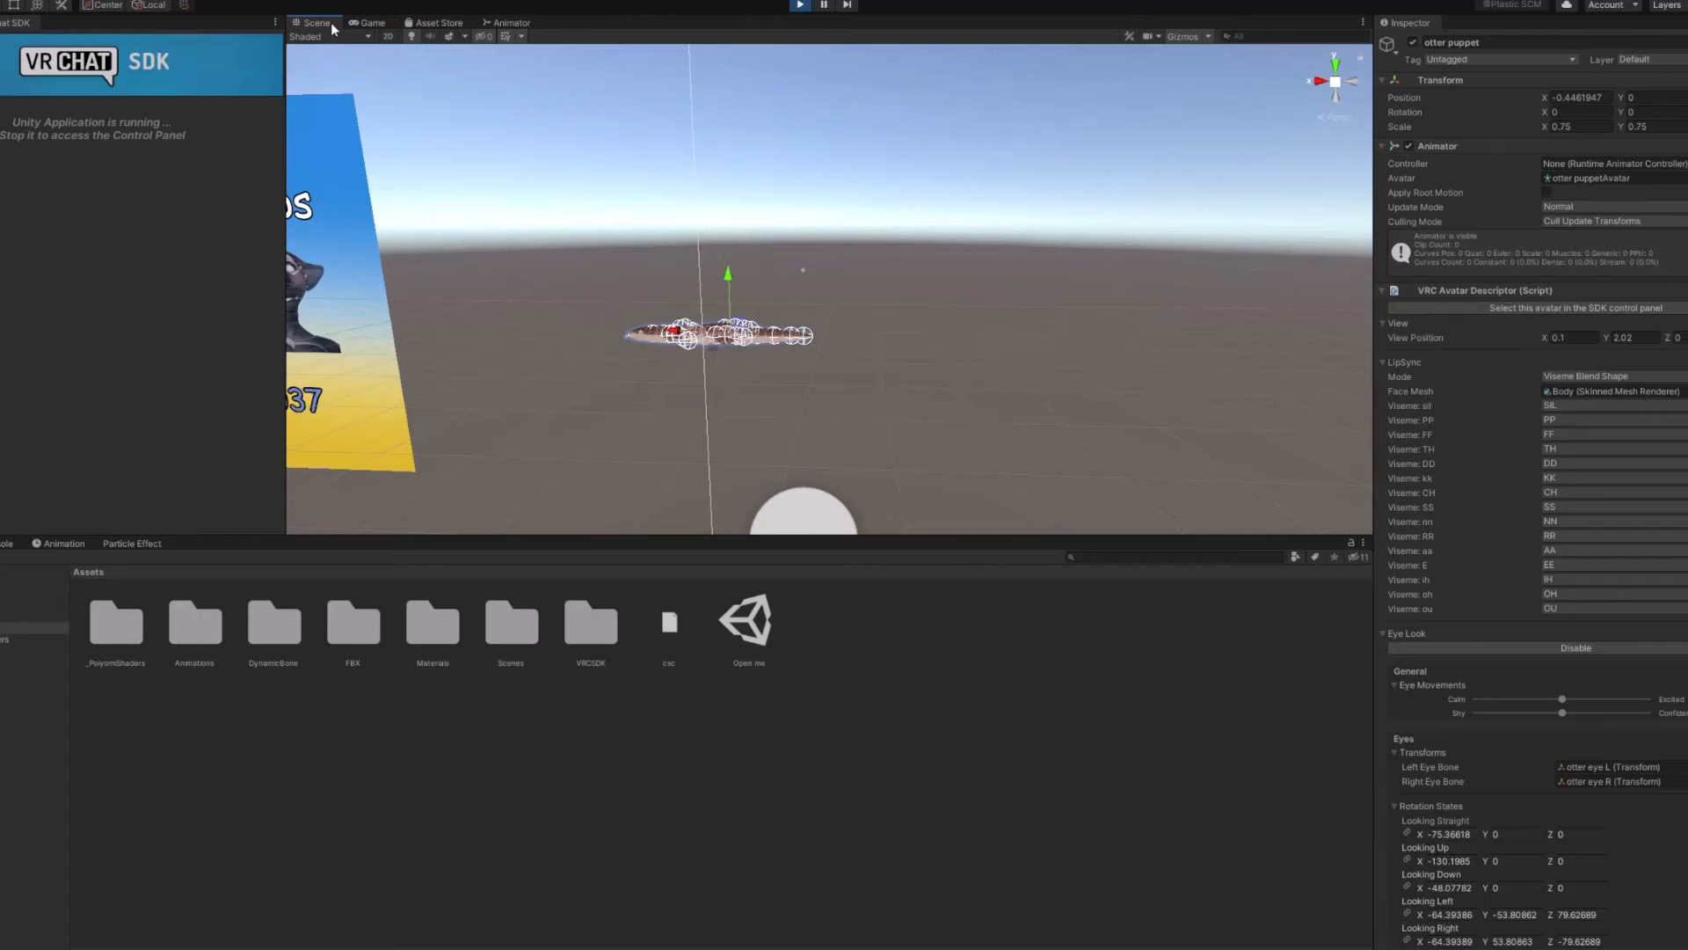
pyautogui.moveTo(577, 313); pyautogui.dragTo(809, 286, button='middle')
pyautogui.scroll(-4, 809, 286)
pyautogui.click(997, 392)
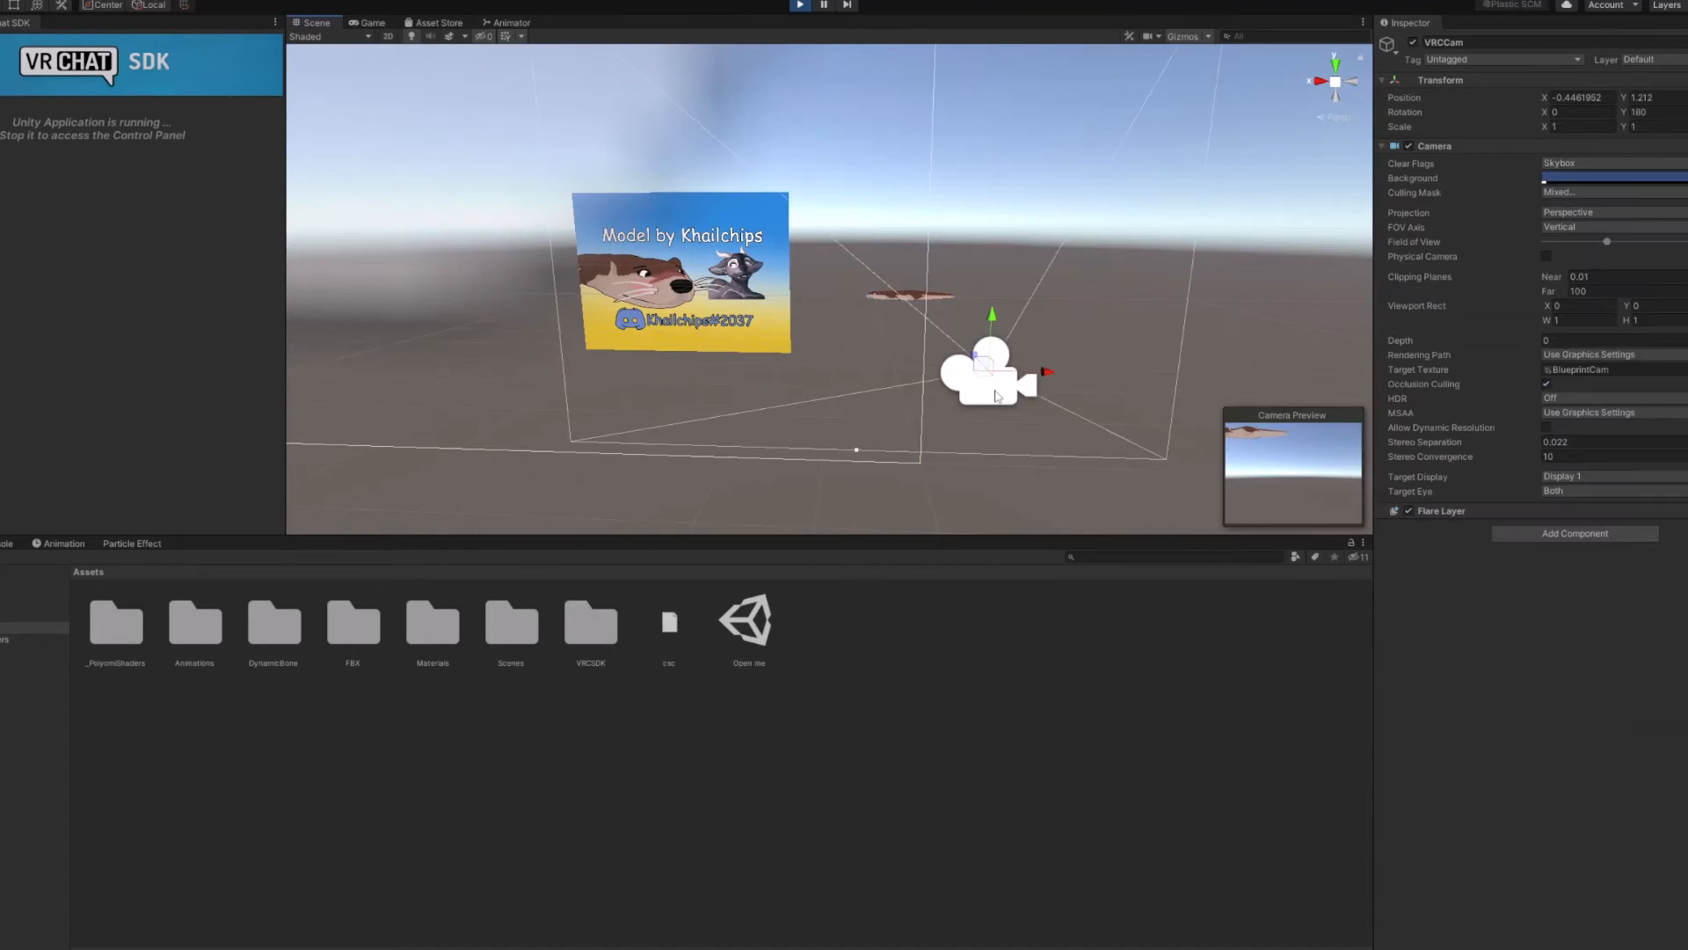
pyautogui.moveTo(1025, 375); pyautogui.dragTo(689, 368)
# Raise and nudge the VRCCam to X about 2.36 so its preview frames the whole credit sign
pyautogui.moveTo(706, 371); pyautogui.dragTo(443, 449, button='right')
pyautogui.press('d')
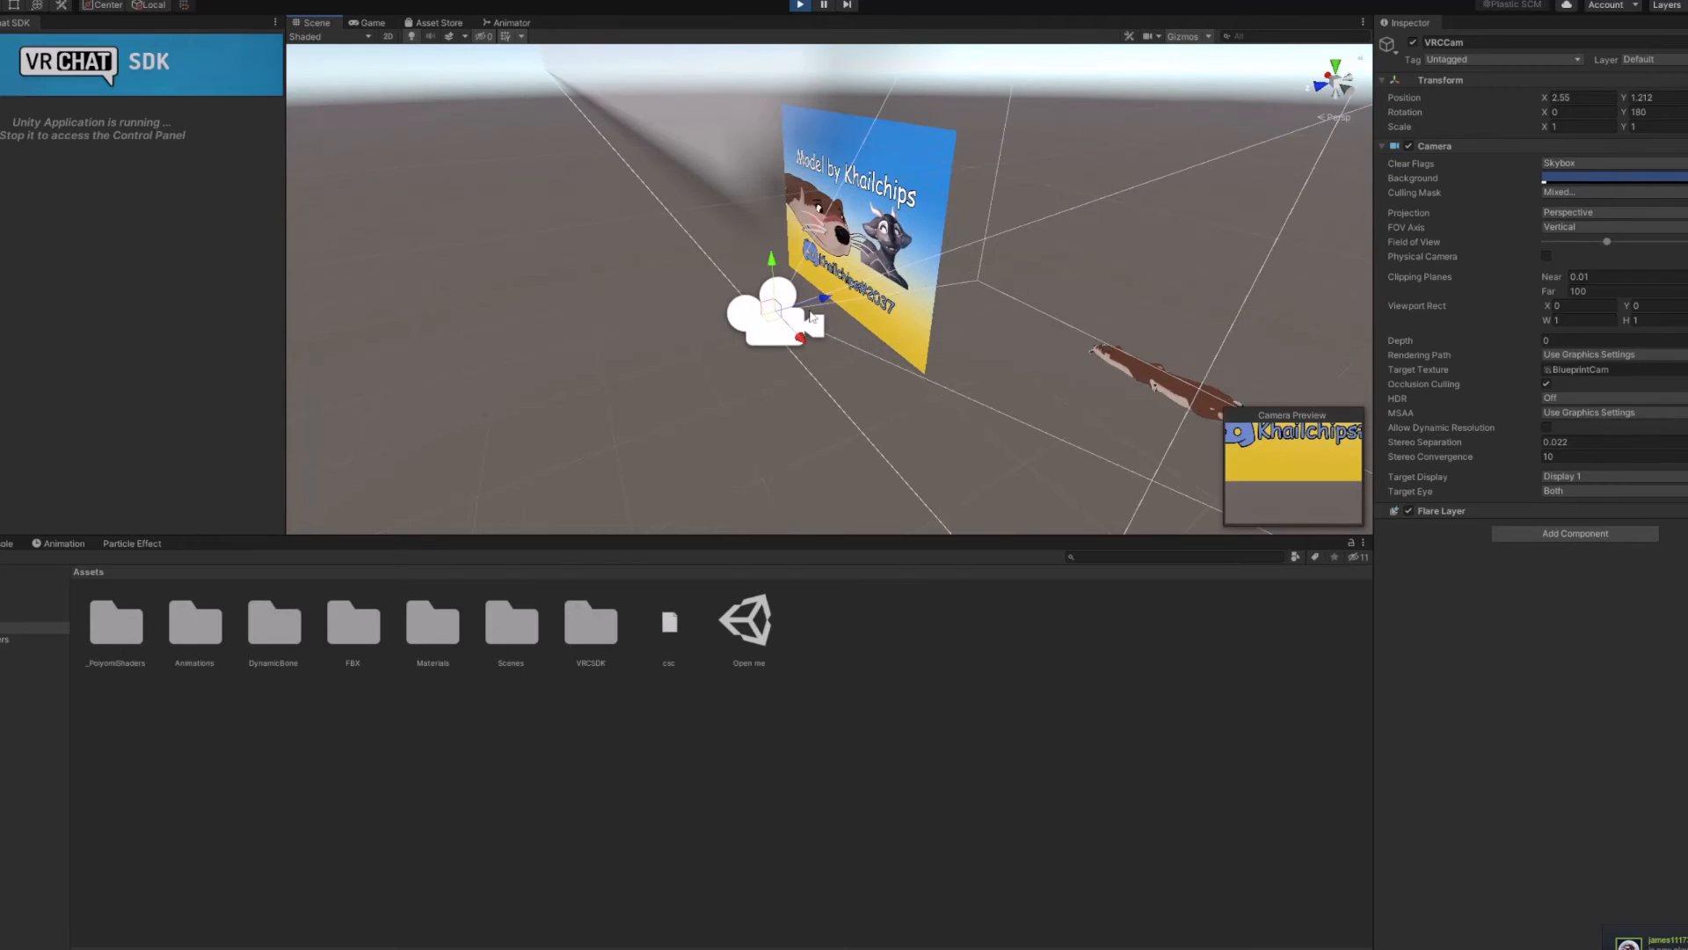
pyautogui.moveTo(814, 307); pyautogui.dragTo(731, 247)
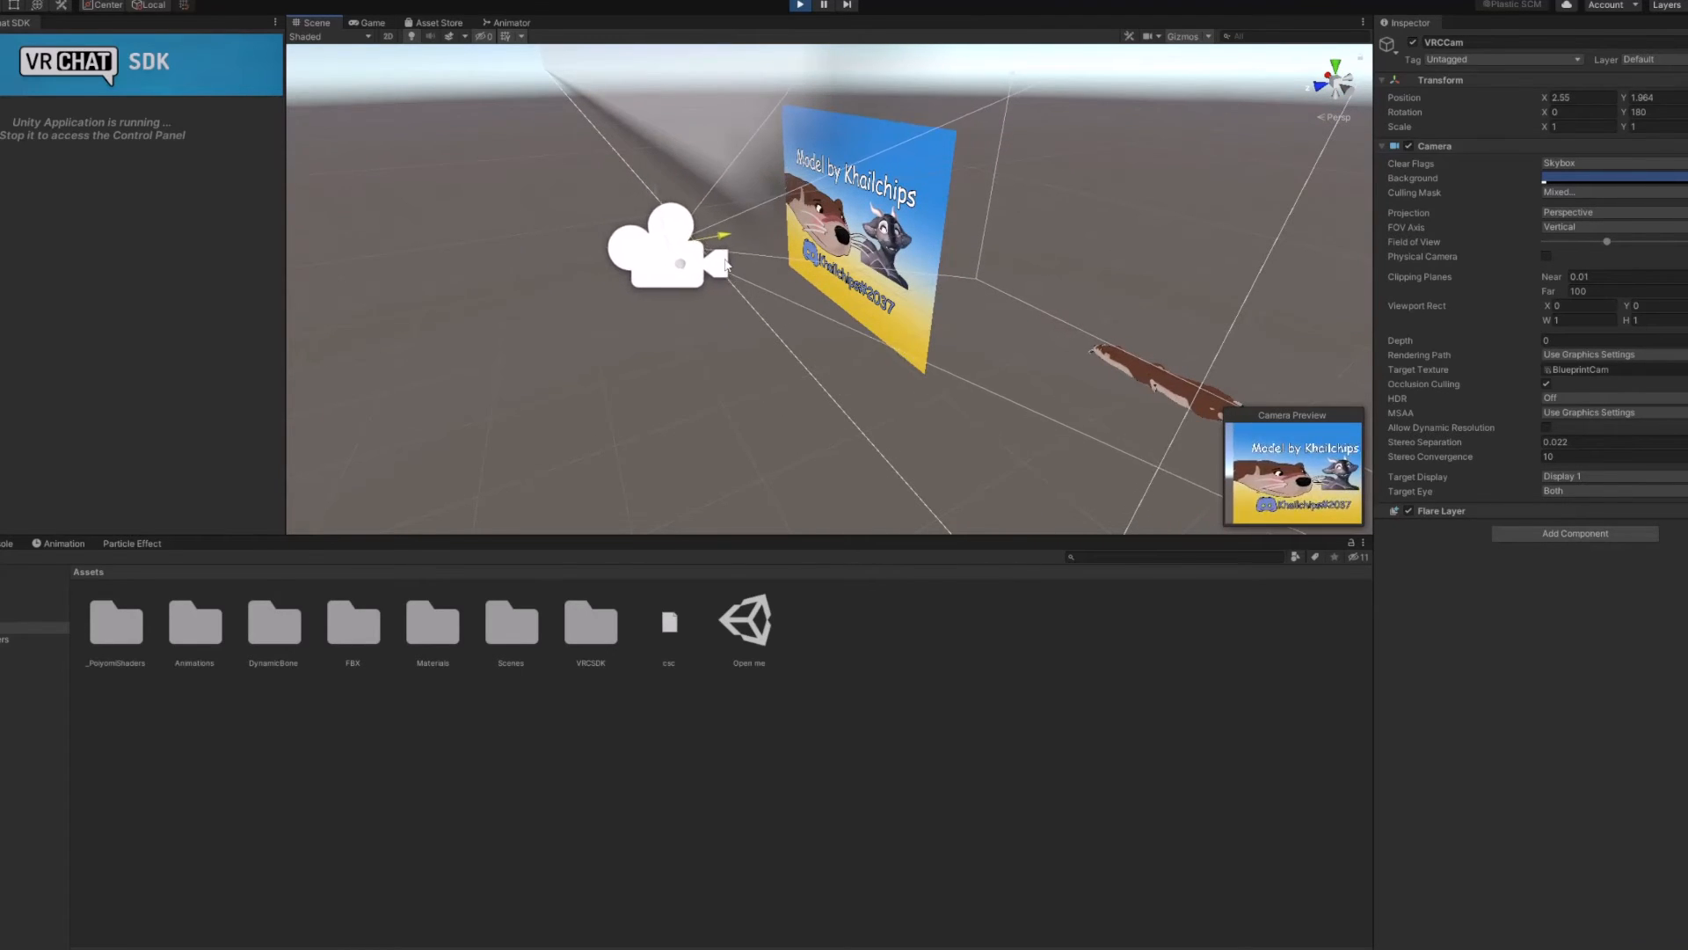
pyautogui.moveTo(737, 258)
pyautogui.mouseDown(button='right')
pyautogui.moveTo(781, 286)
pyautogui.moveTo(752, 277)
pyautogui.mouseUp(button='right')
pyautogui.press('a')
pyautogui.moveTo(602, 288); pyautogui.dragTo(582, 232)
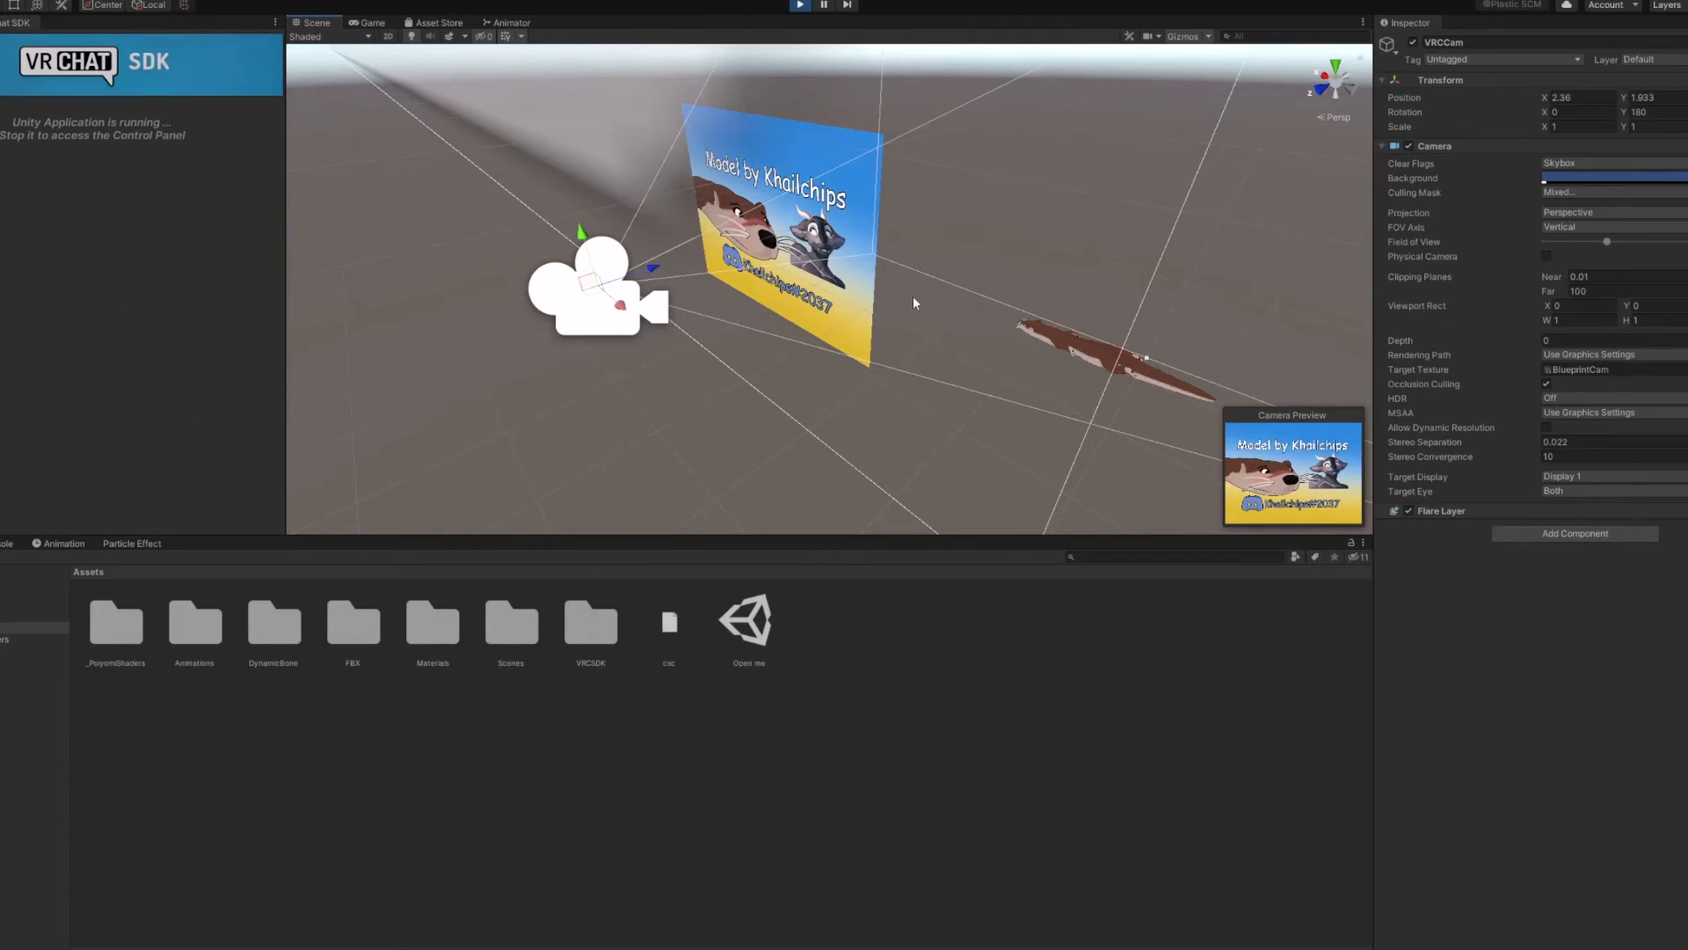
# Return to the New Avatar form and upload the avatar with the framed preview image
pyautogui.click(368, 22)
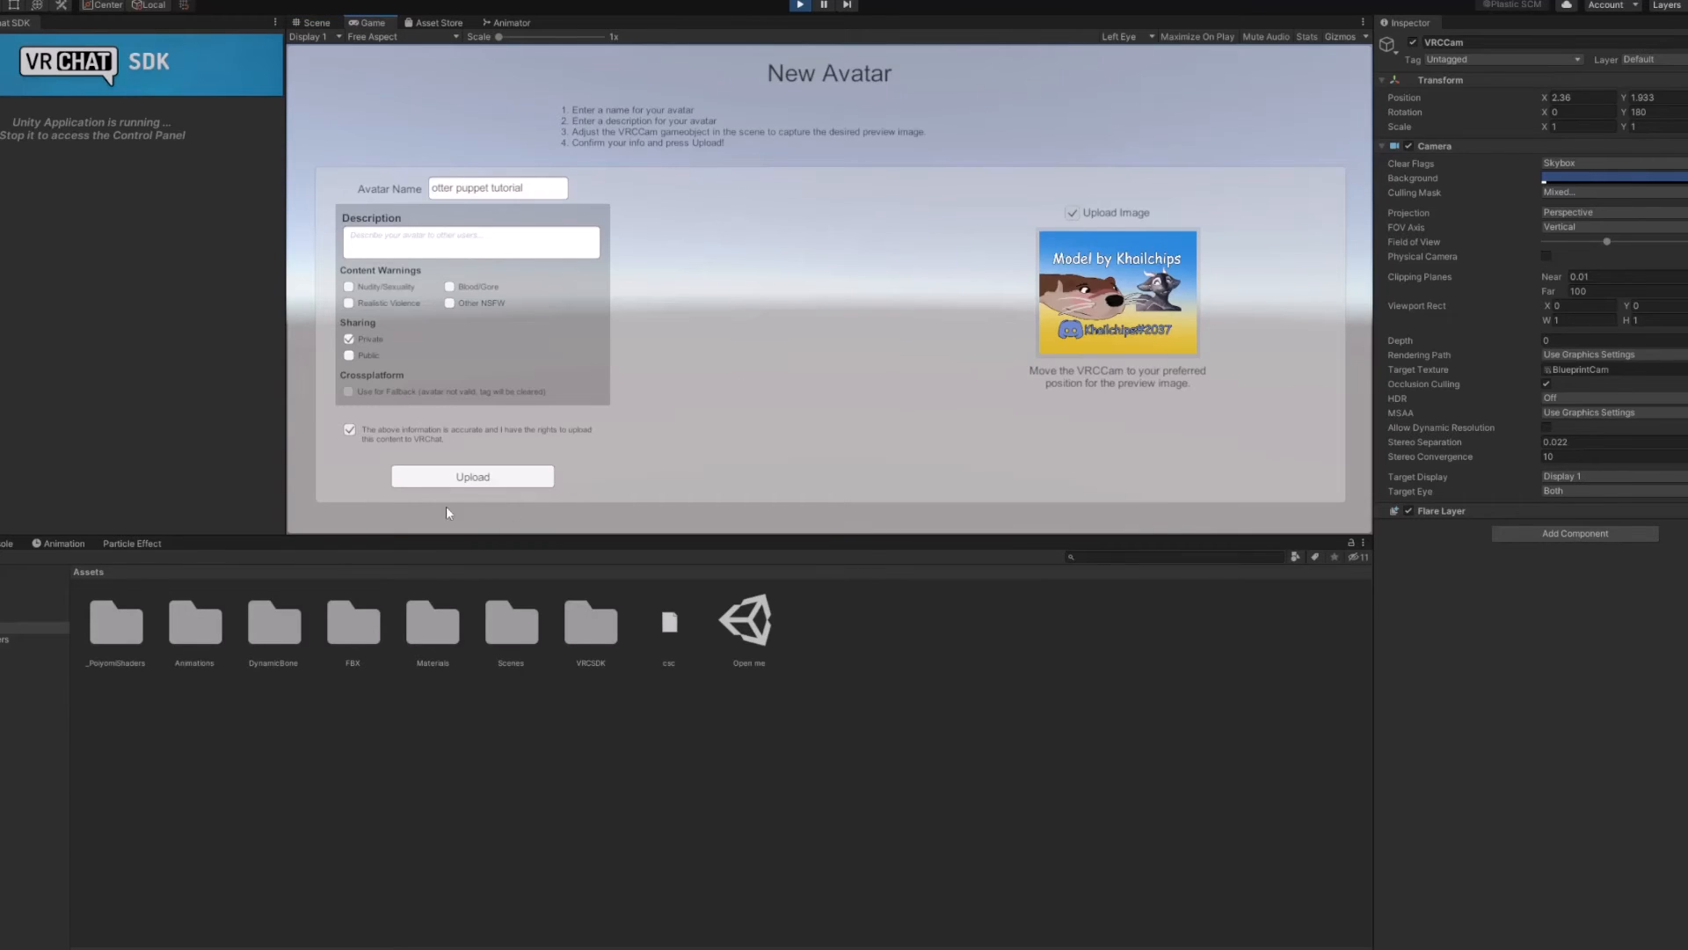
pyautogui.click(450, 484)
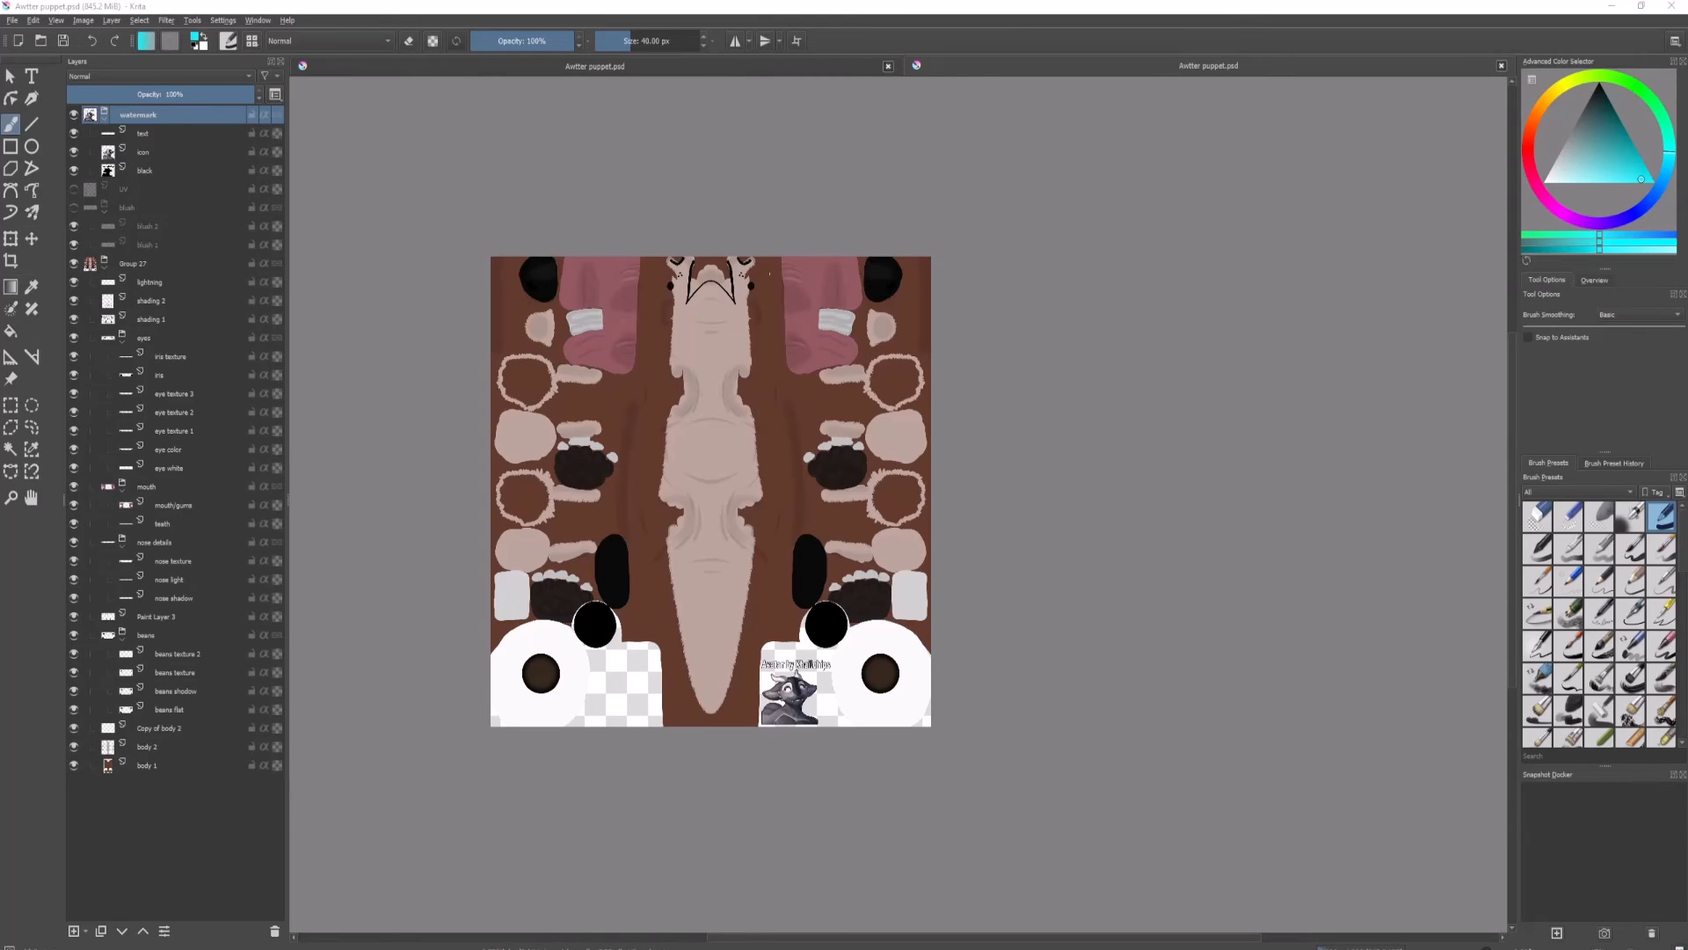
# Paint the body 1 layer's brown fur bright cyan, preserving alpha and using a 1000 px brush
pyautogui.click(149, 767)
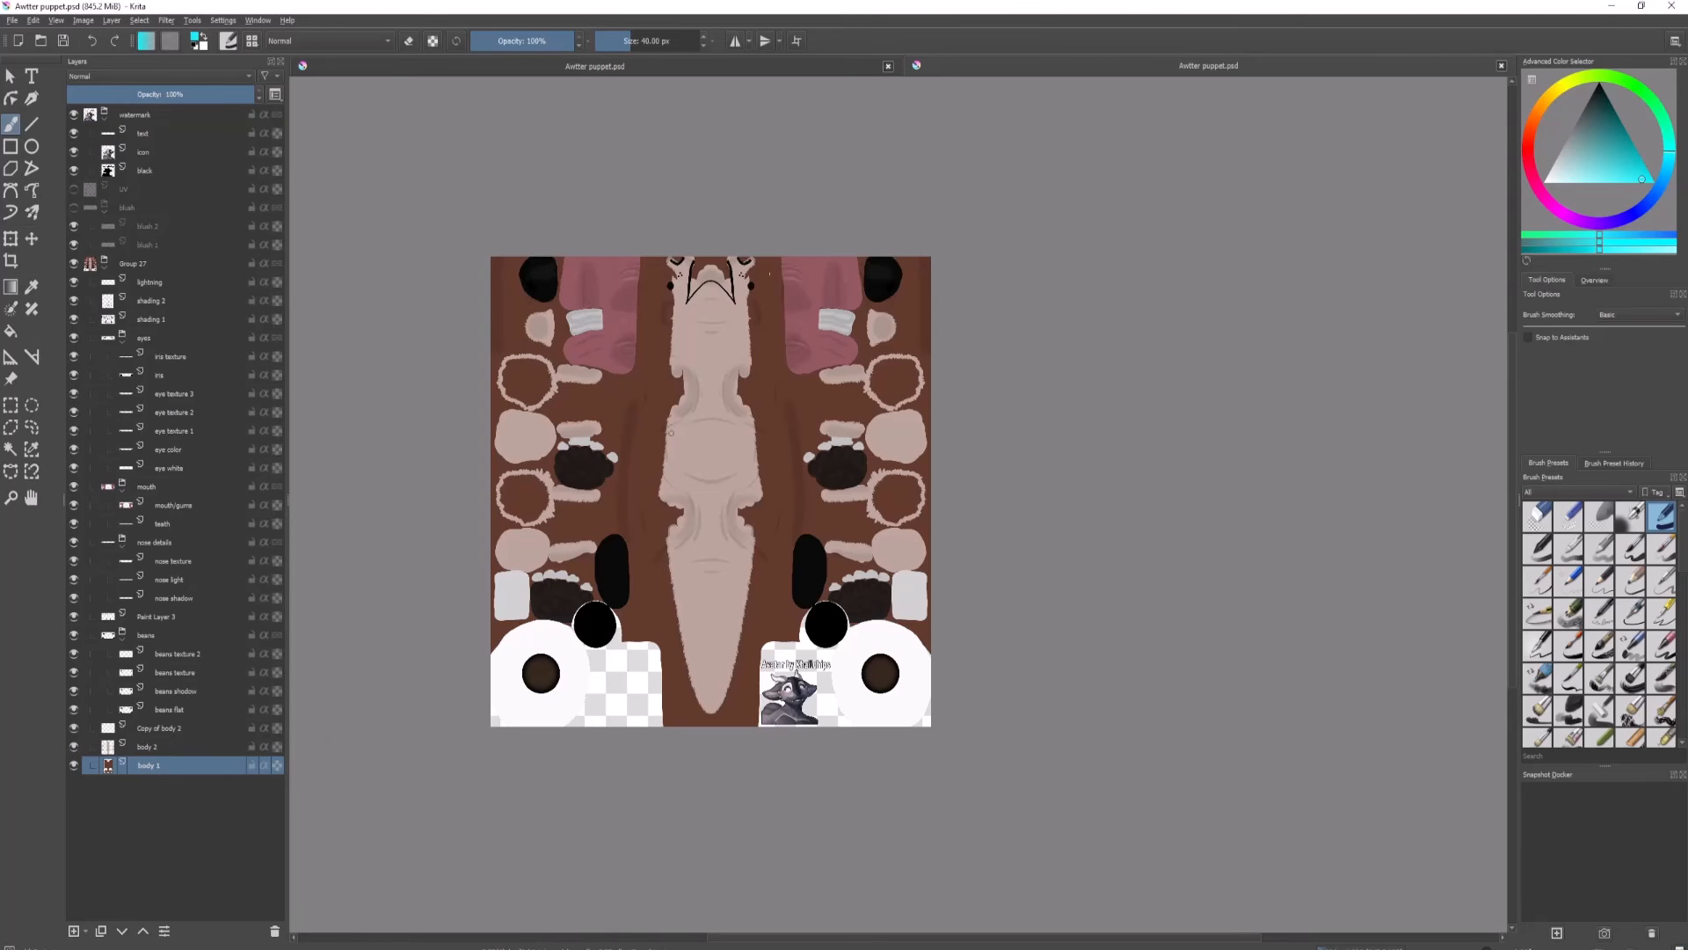
pyautogui.scroll(3, 704, 544)
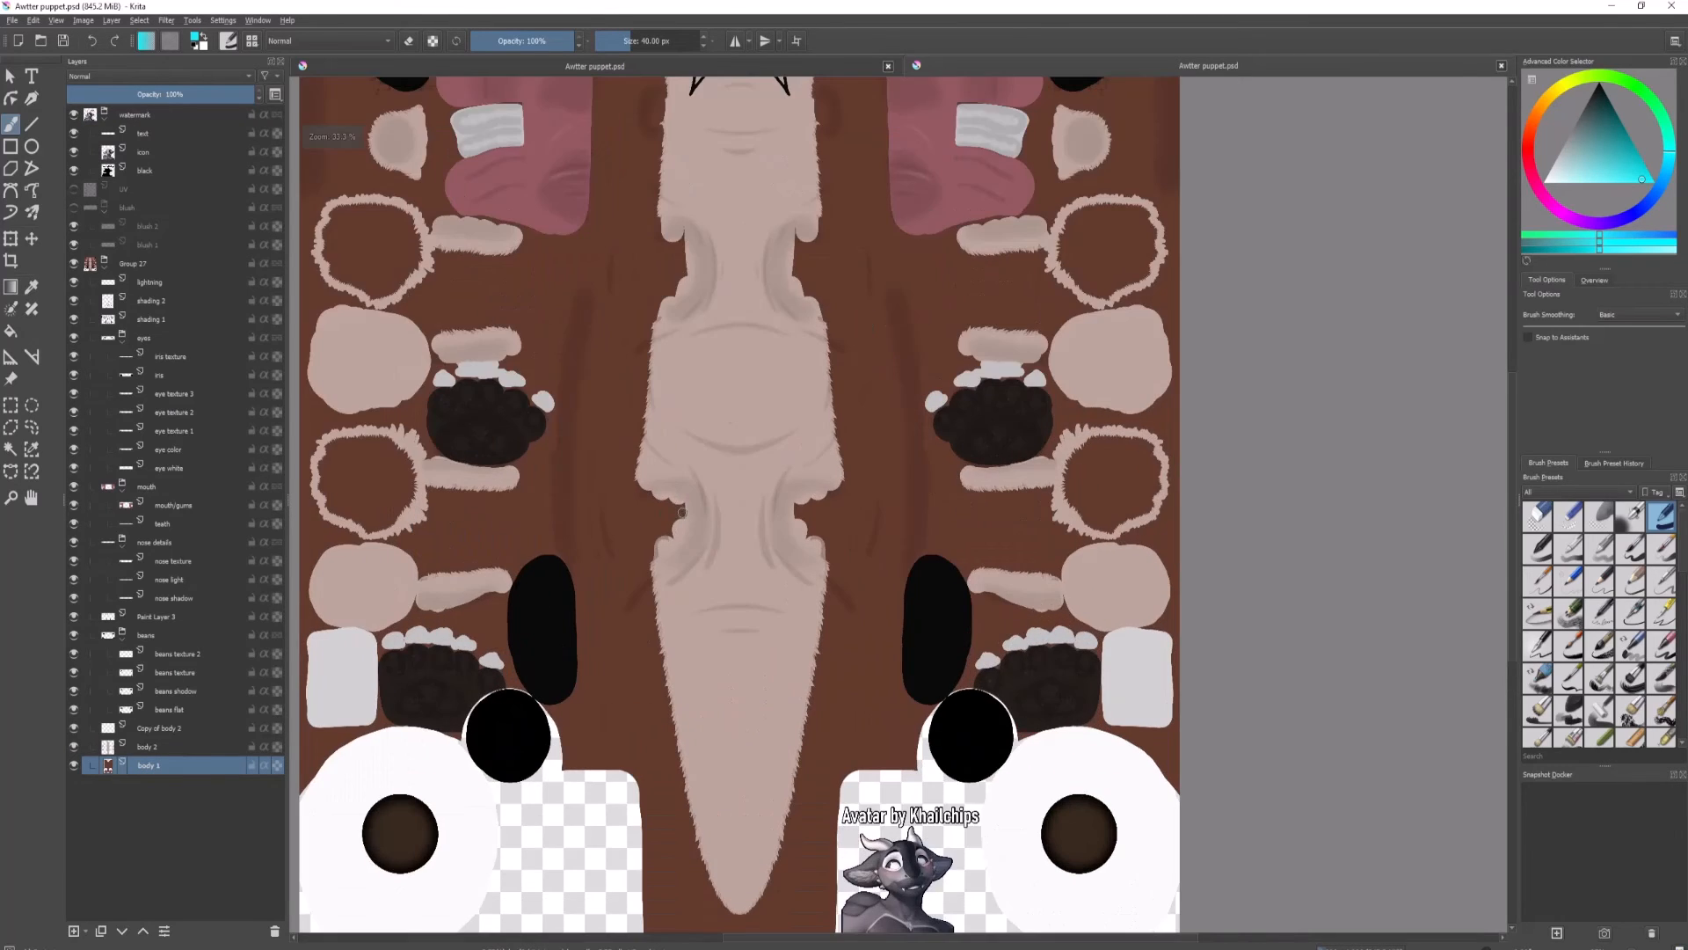
pyautogui.scroll(-1, 604, 499)
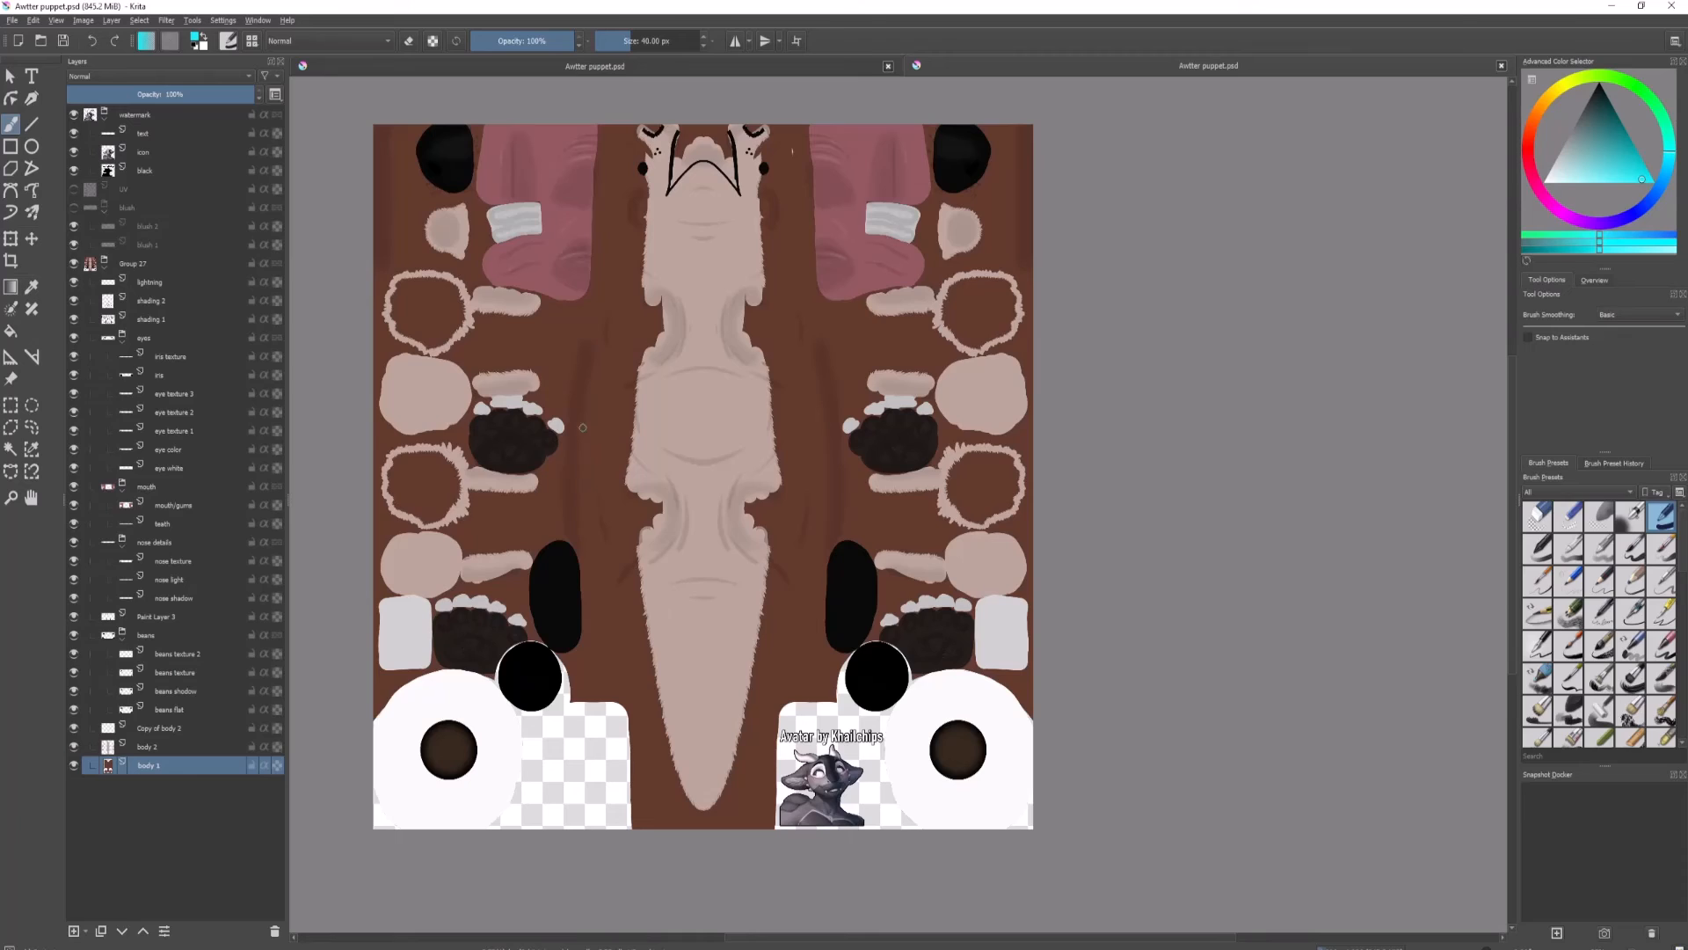
pyautogui.click(433, 42)
pyautogui.moveTo(633, 38); pyautogui.dragTo(656, 43)
pyautogui.moveTo(655, 37); pyautogui.dragTo(703, 42)
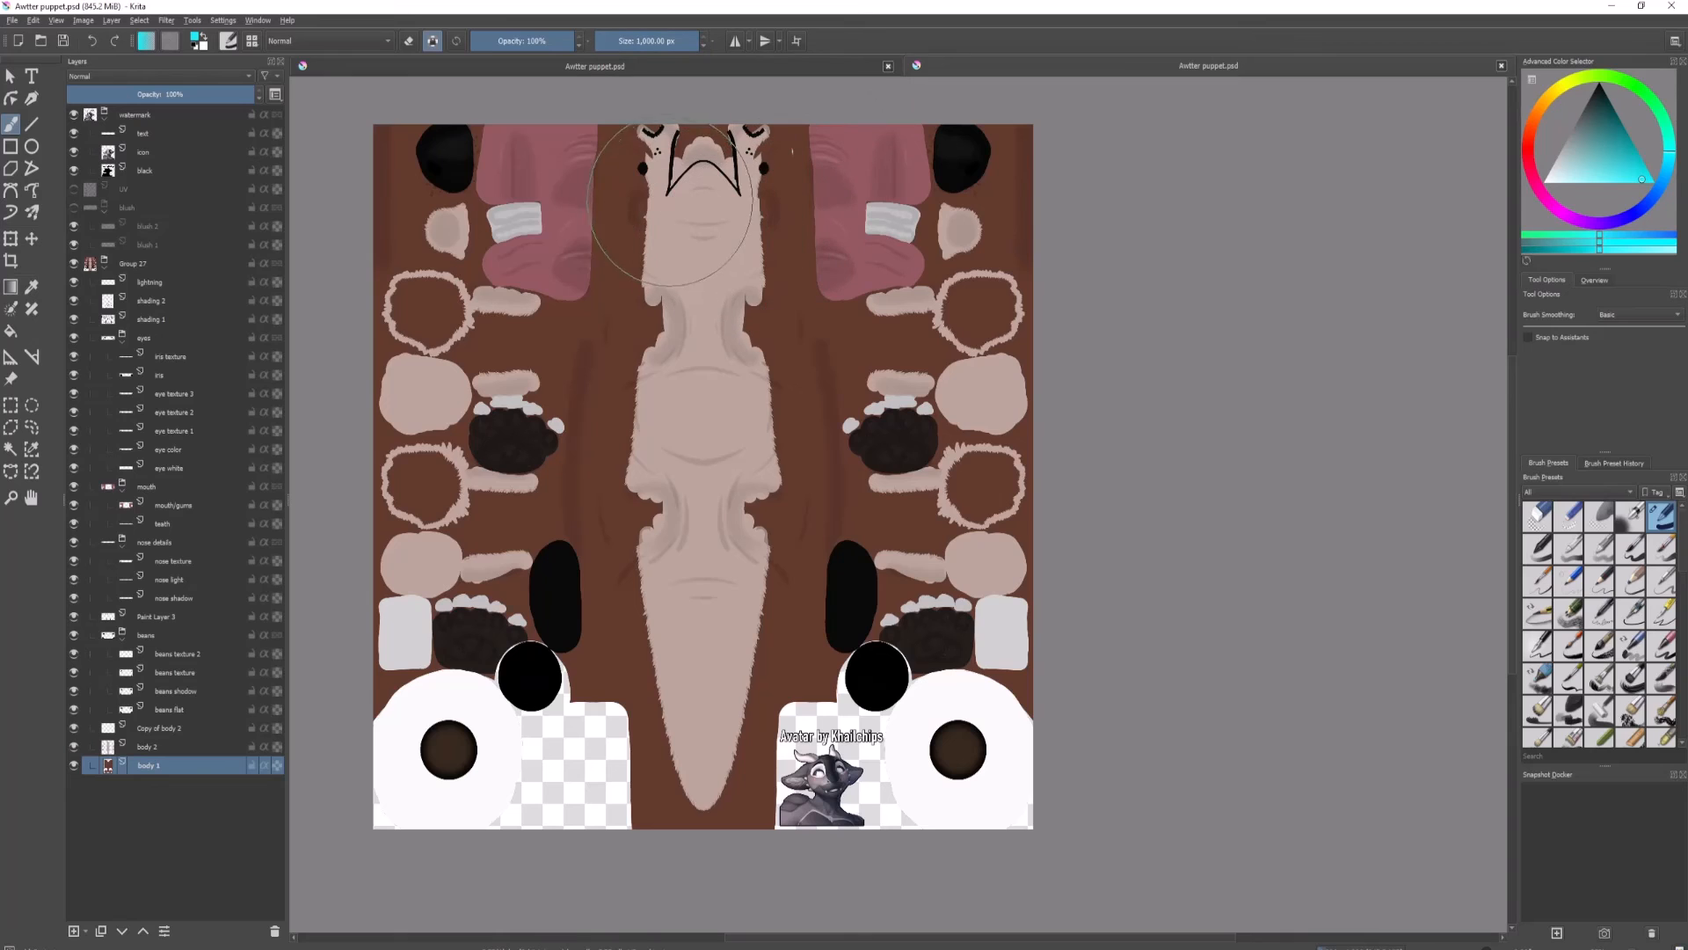
pyautogui.moveTo(620, 204)
pyautogui.mouseDown()
pyautogui.moveTo(460, 204)
pyautogui.moveTo(979, 210)
pyautogui.moveTo(765, 351)
pyautogui.moveTo(757, 475)
pyautogui.moveTo(791, 668)
pyautogui.moveTo(809, 629)
pyautogui.moveTo(640, 805)
pyautogui.moveTo(385, 756)
pyautogui.moveTo(456, 709)
pyautogui.mouseUp()
# Recolour the beige belly, muzzle and inner-limb fur on the body 2 layer a very pale blue-white
pyautogui.click(167, 747)
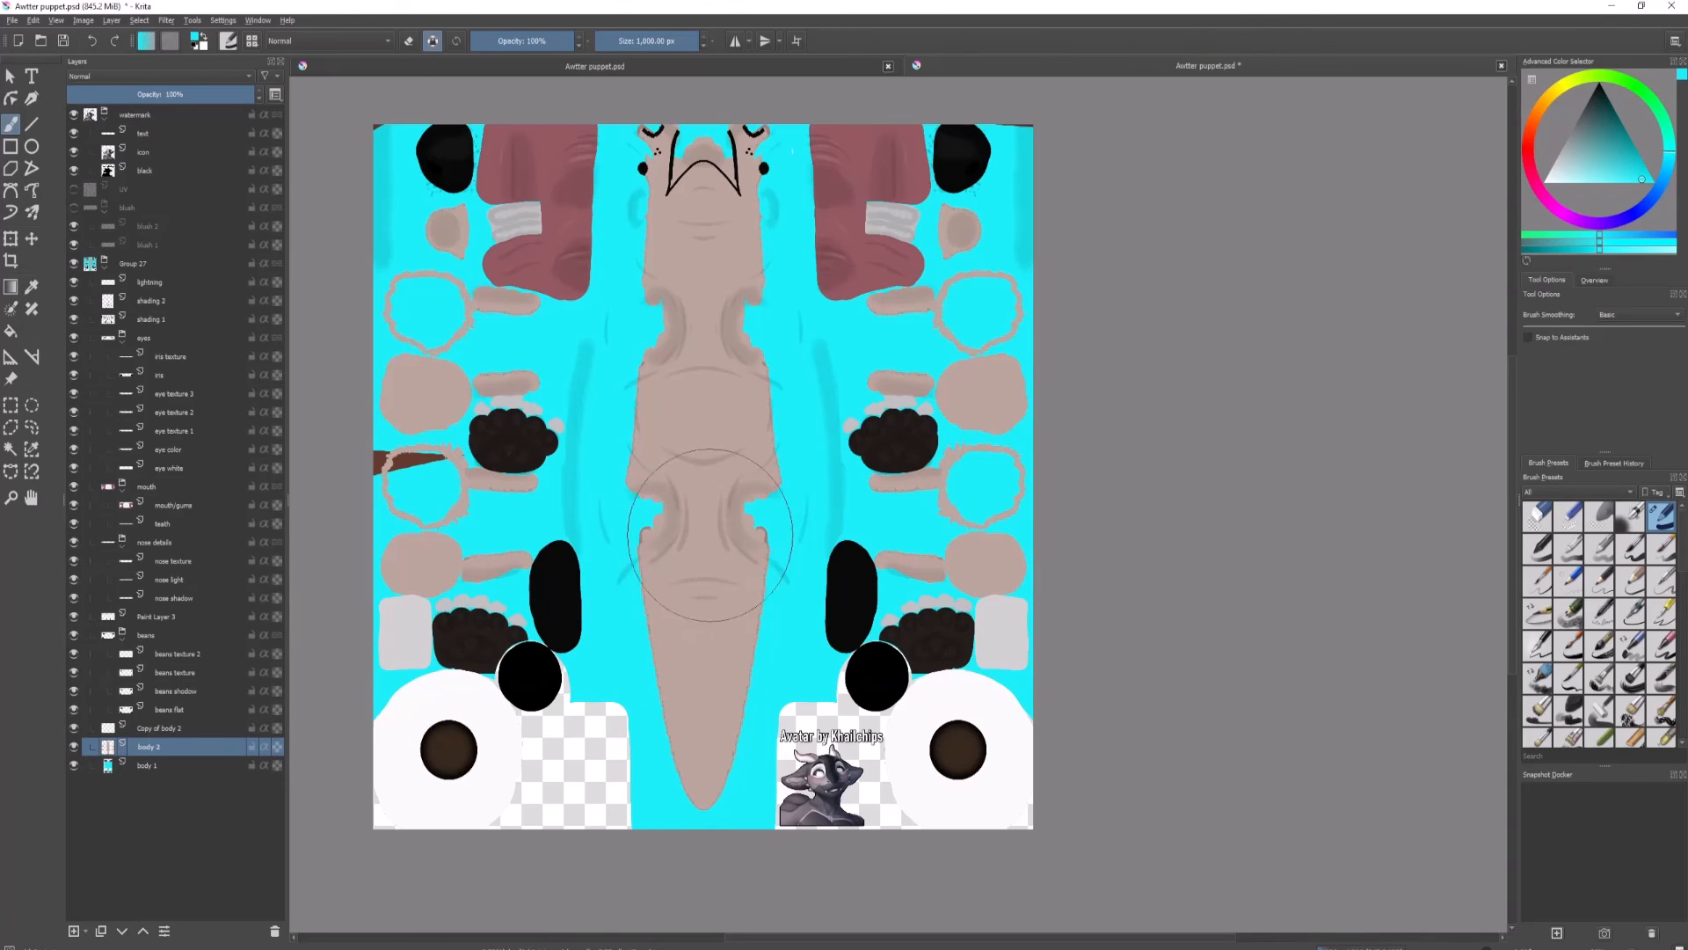
pyautogui.moveTo(1610, 174); pyautogui.dragTo(1559, 183)
pyautogui.moveTo(973, 552)
pyautogui.mouseDown()
pyautogui.moveTo(948, 529)
pyautogui.moveTo(664, 680)
pyautogui.moveTo(703, 756)
pyautogui.moveTo(475, 537)
pyautogui.moveTo(545, 396)
pyautogui.moveTo(509, 343)
pyautogui.moveTo(677, 225)
pyautogui.moveTo(694, 158)
pyautogui.moveTo(380, 202)
pyautogui.mouseUp()
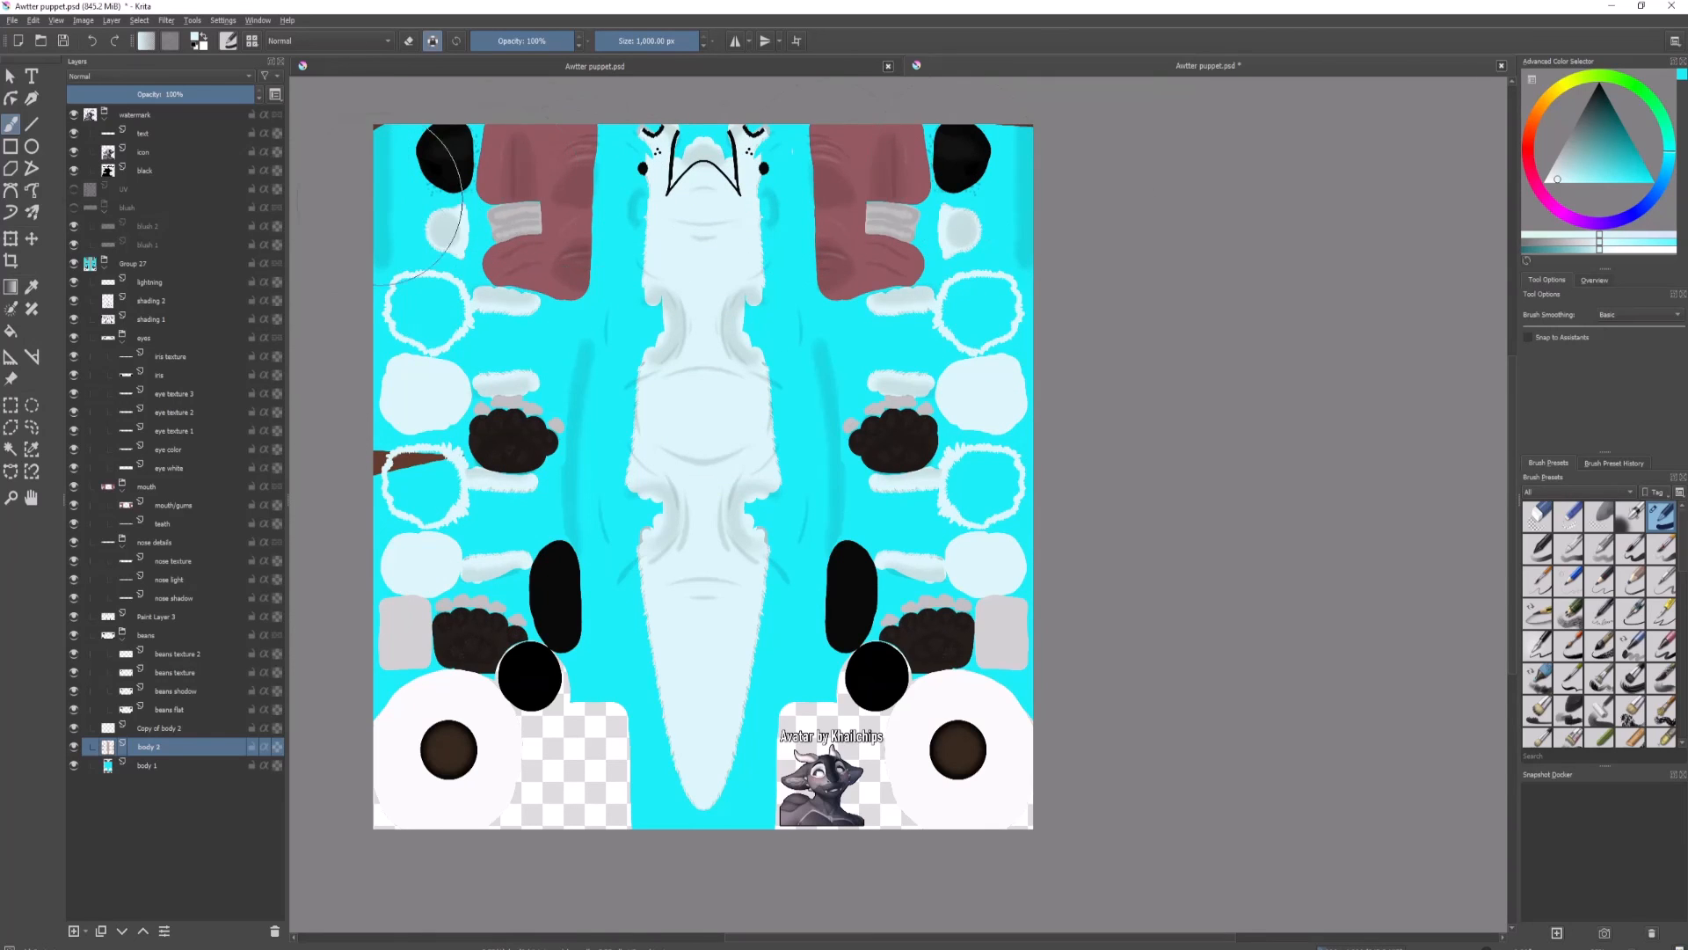
# Inspect the recoloured texture and toggle Paint Layer 3's visibility repeatedly to check which parts it contains, leaving it shown
pyautogui.moveTo(435, 251); pyautogui.dragTo(455, 387, button='middle')
pyautogui.scroll(2, 433, 490)
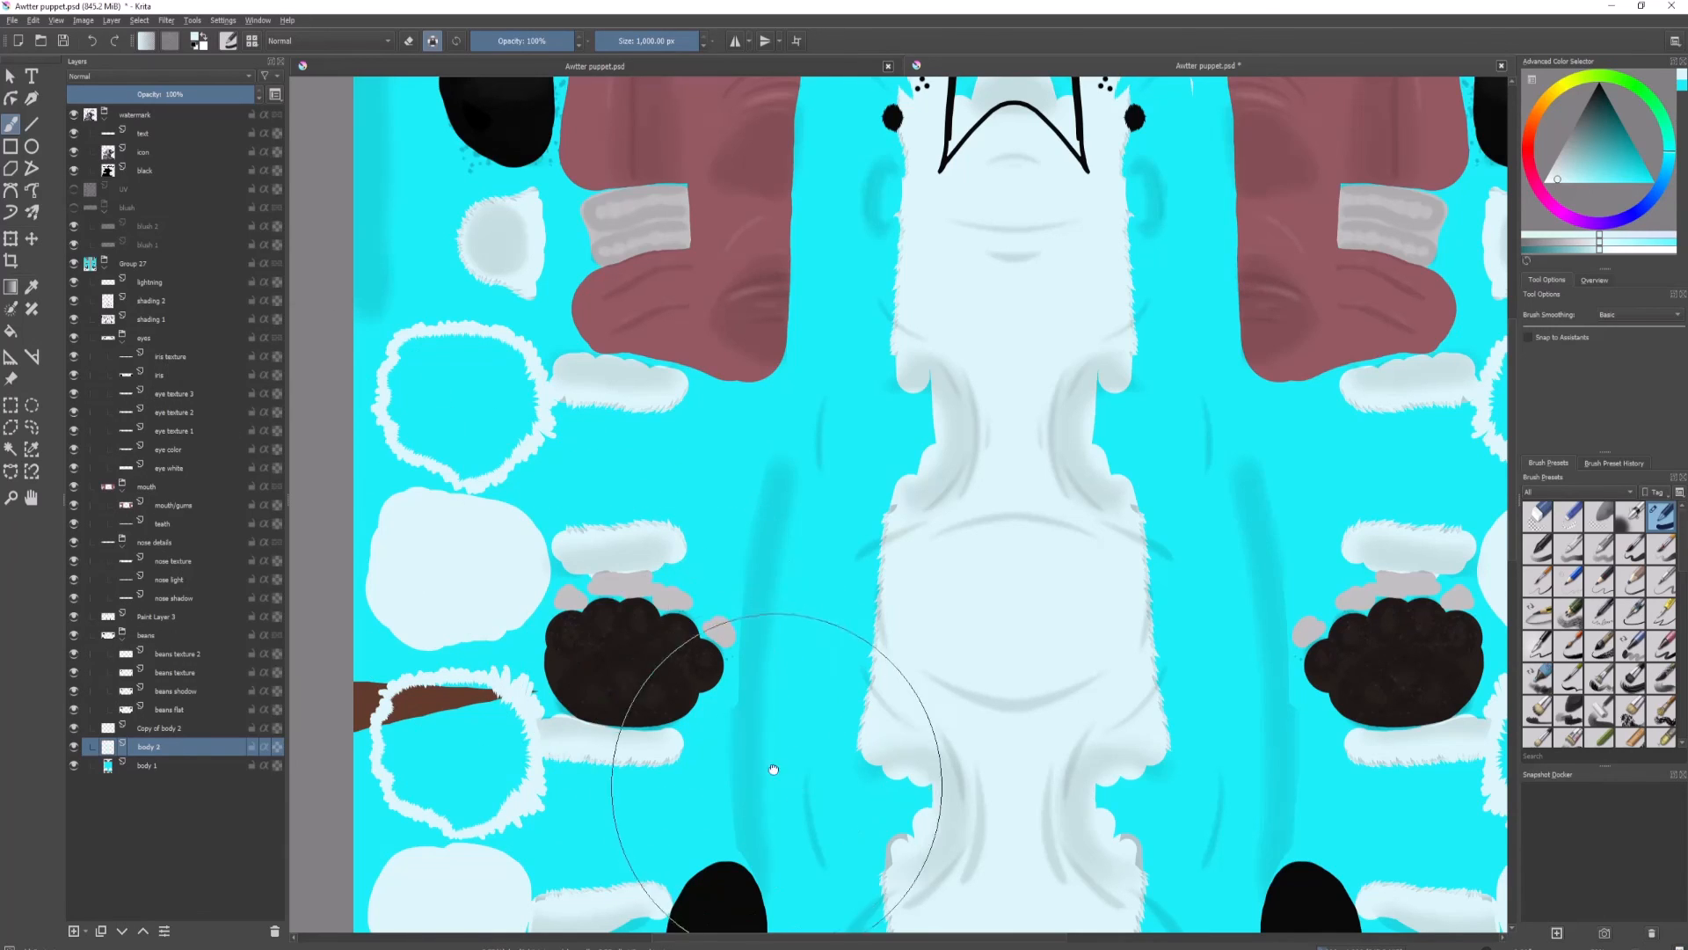
pyautogui.moveTo(783, 860); pyautogui.dragTo(704, 471, button='middle')
pyautogui.moveTo(714, 677); pyautogui.dragTo(713, 443, button='middle')
pyautogui.scroll(-5, 528, 615)
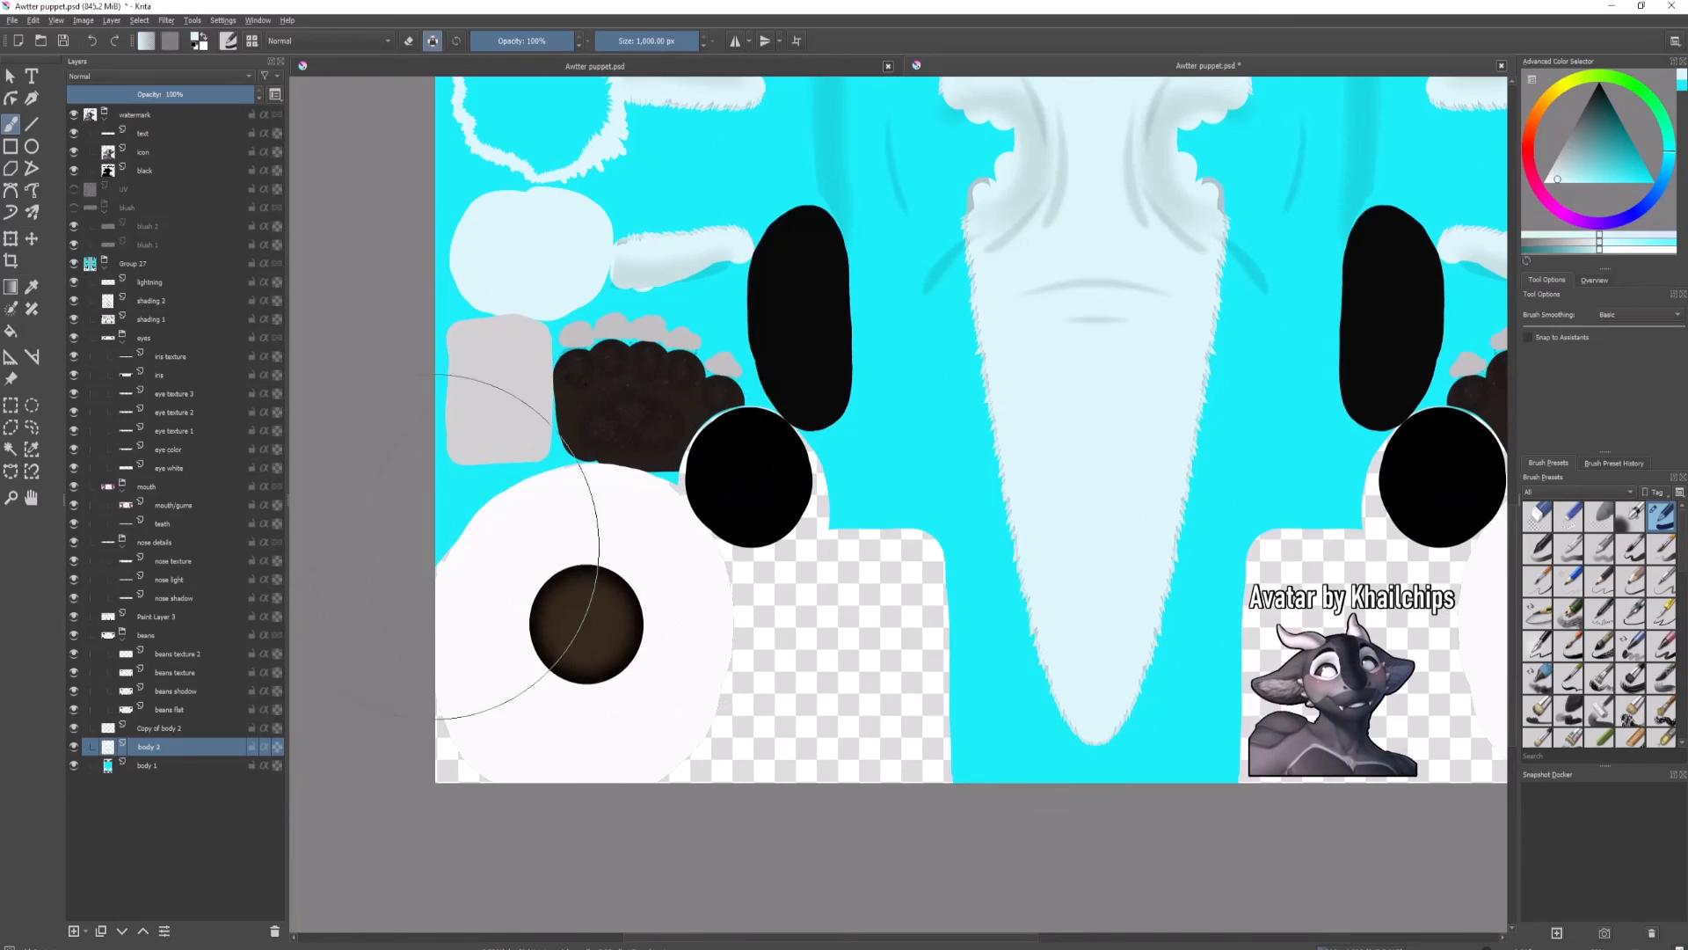
pyautogui.moveTo(465, 545); pyautogui.dragTo(463, 547, button='middle')
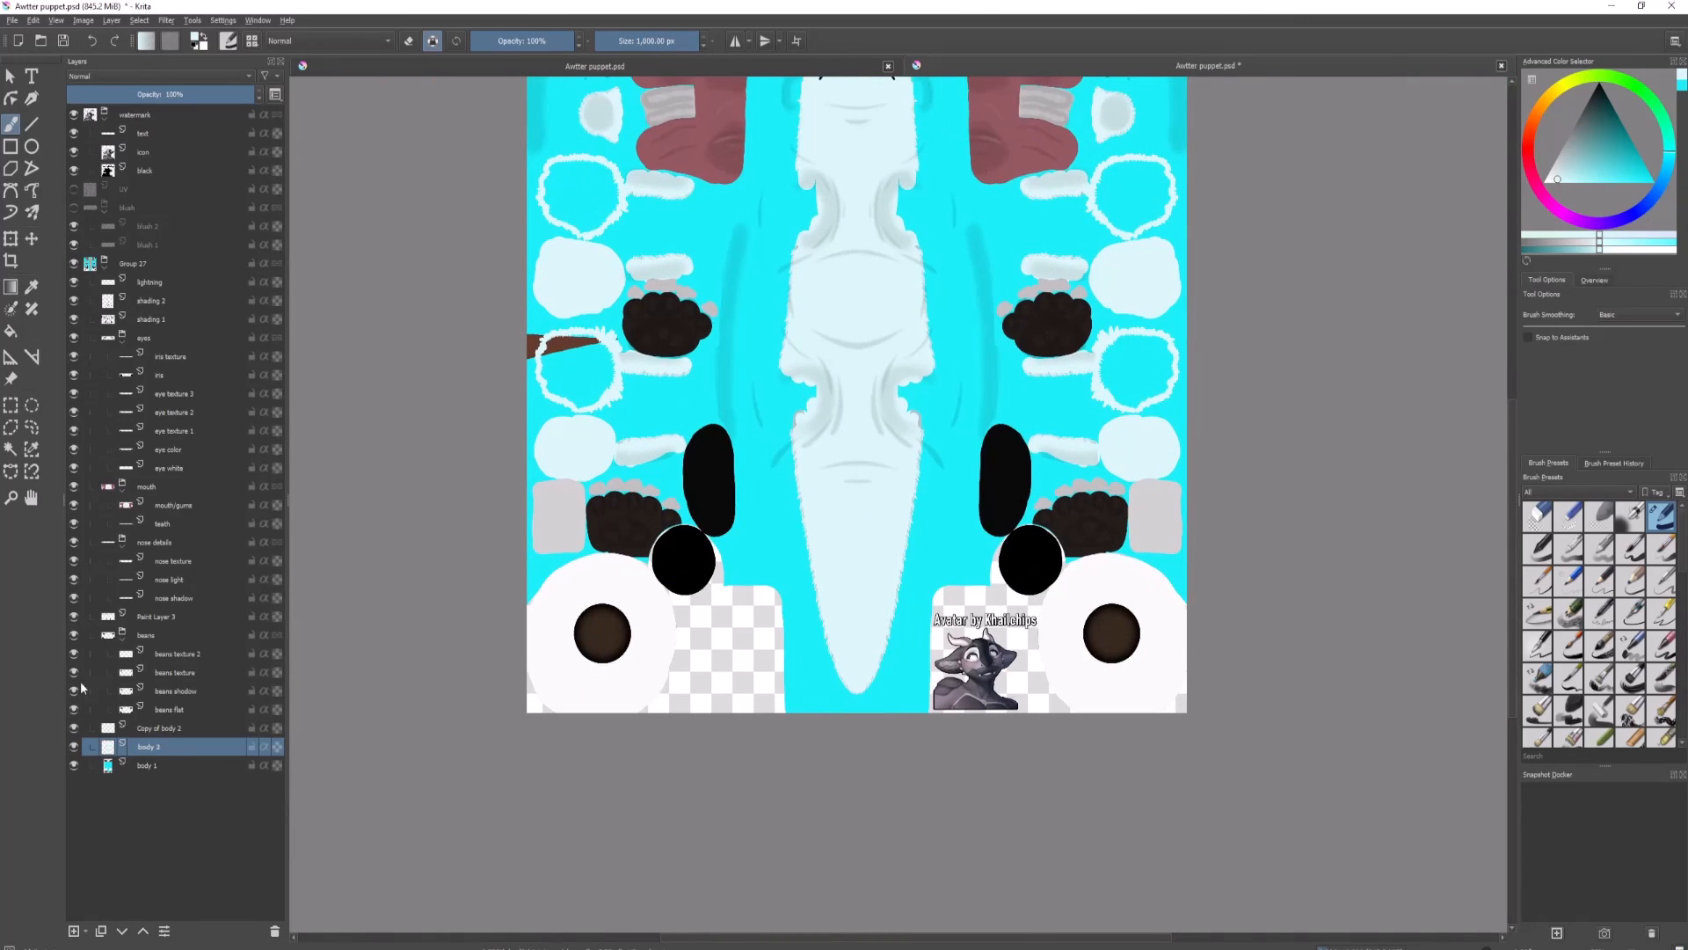
pyautogui.click(74, 619)
pyautogui.click(75, 619)
pyautogui.click(74, 619)
pyautogui.click(75, 619)
pyautogui.click(75, 619)
pyautogui.click(74, 619)
pyautogui.click(74, 619)
pyautogui.click(75, 620)
pyautogui.click(75, 619)
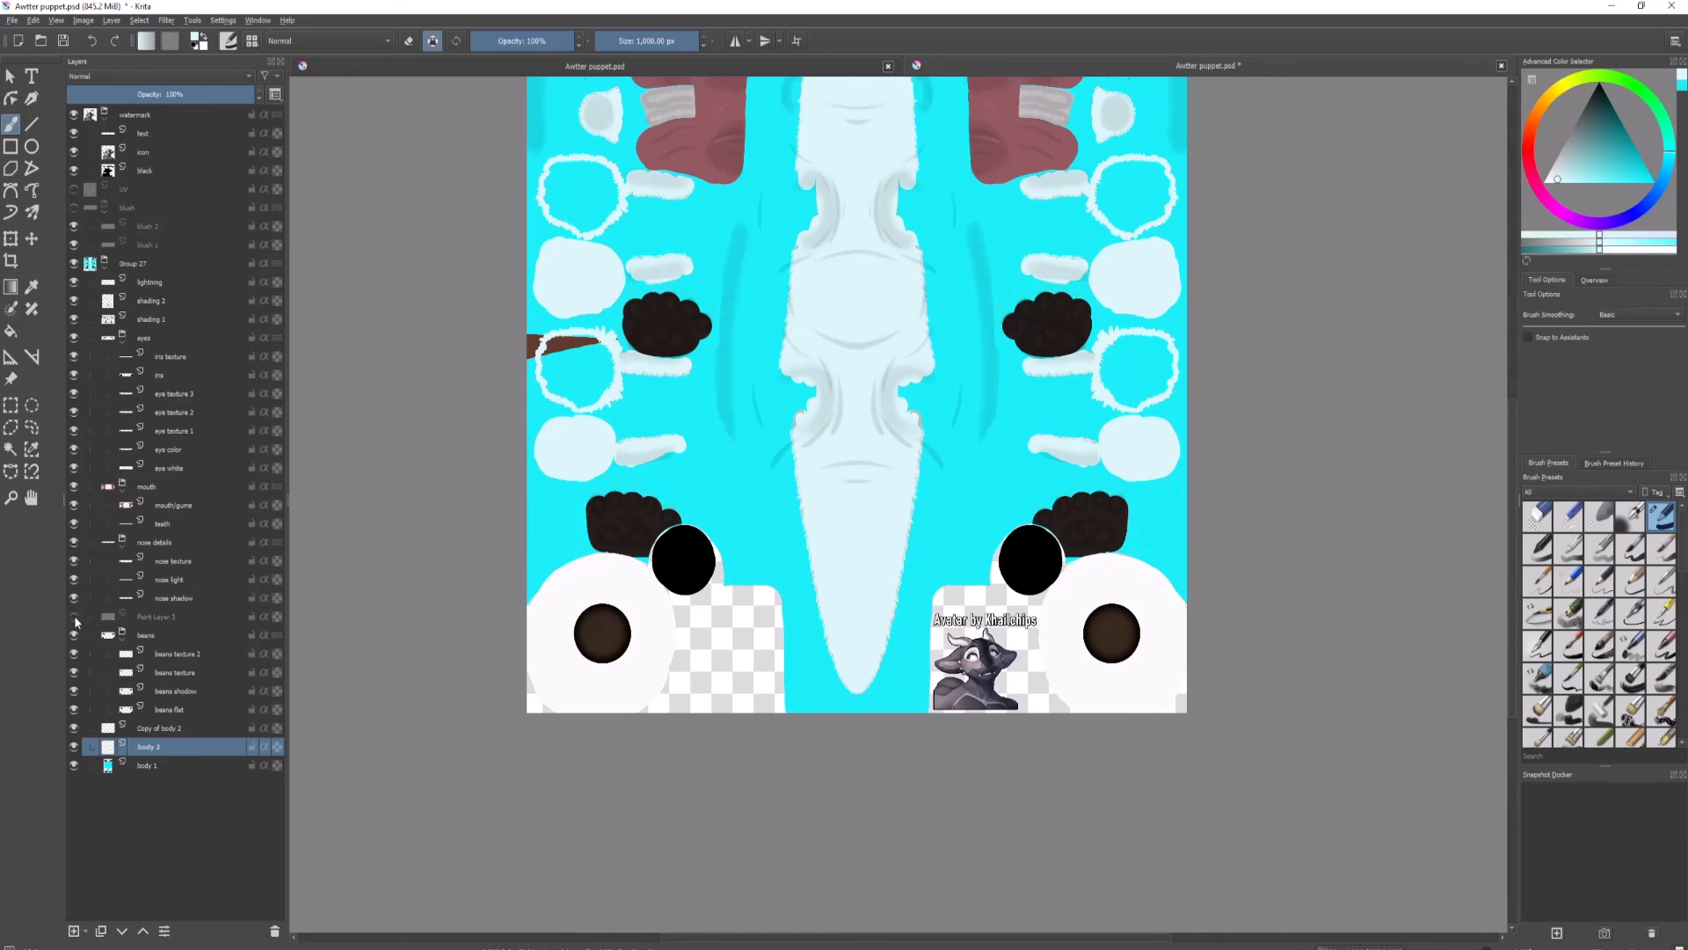
pyautogui.click(75, 619)
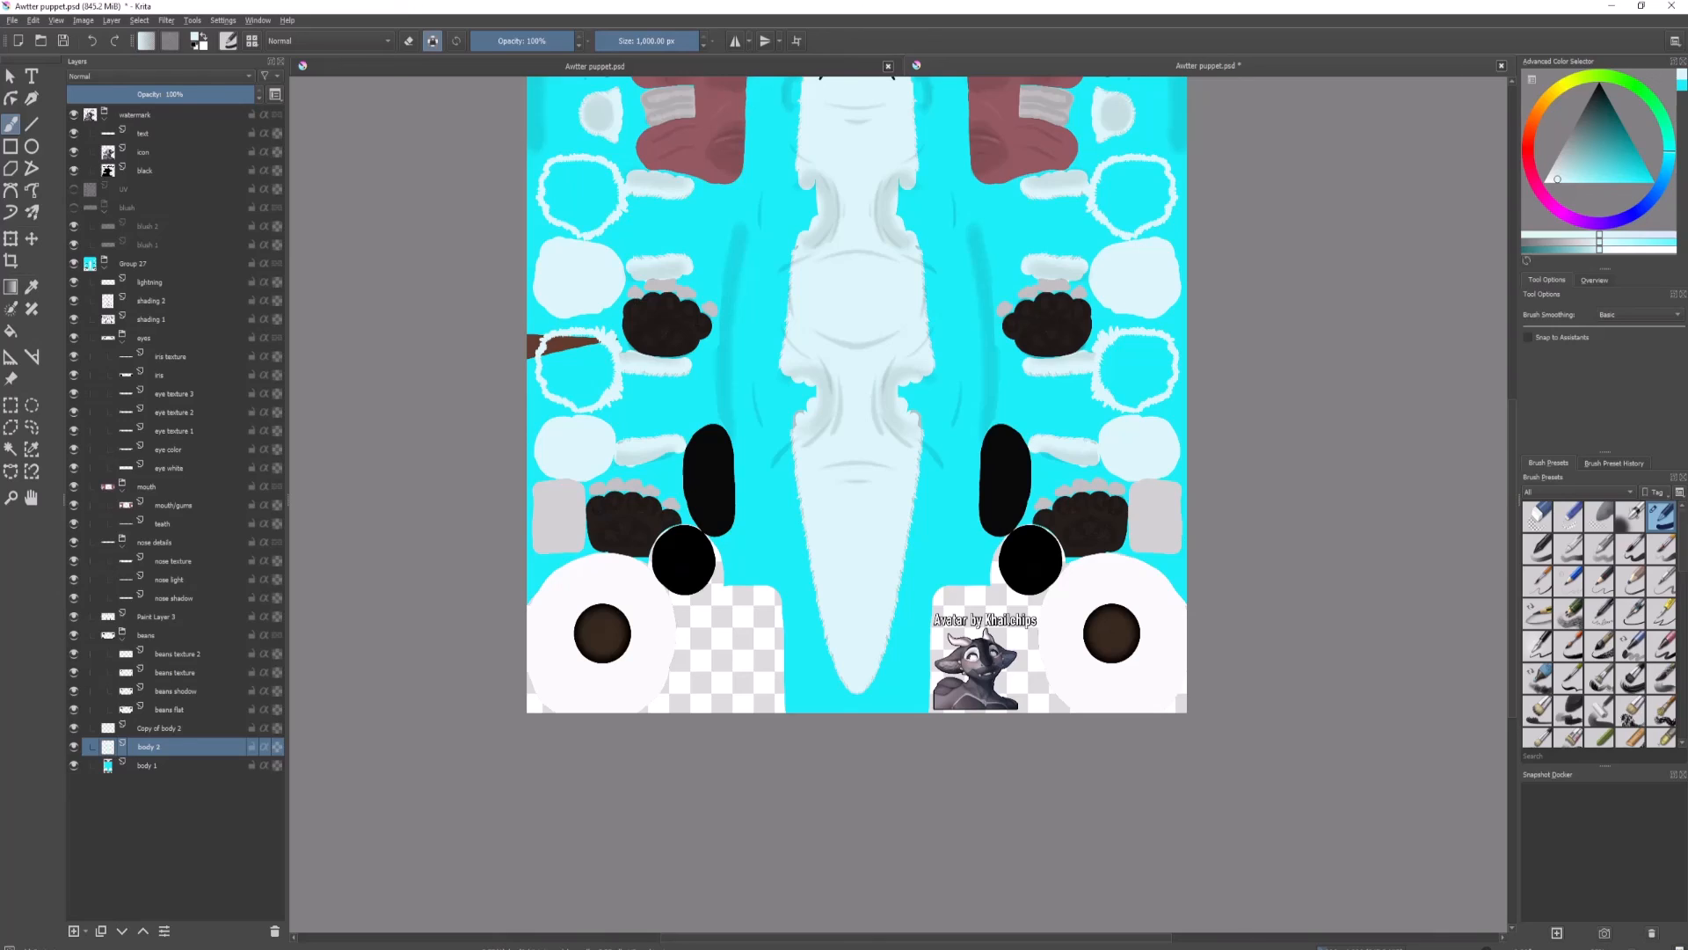